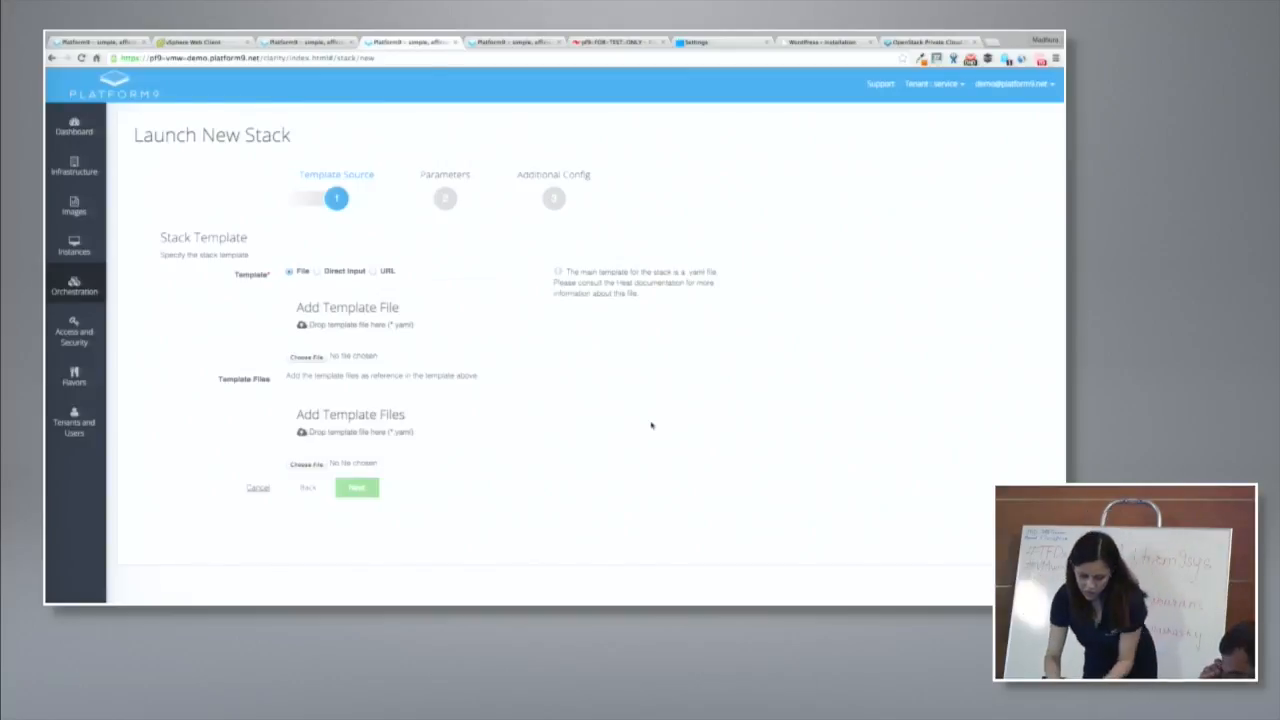
# - Switch to Finder and add autoscaling.yaml from the Heat Autoscaling Demo folder as the new stack's main template file
pyautogui.press('super+Tab')
pyautogui.press('super+Tab')
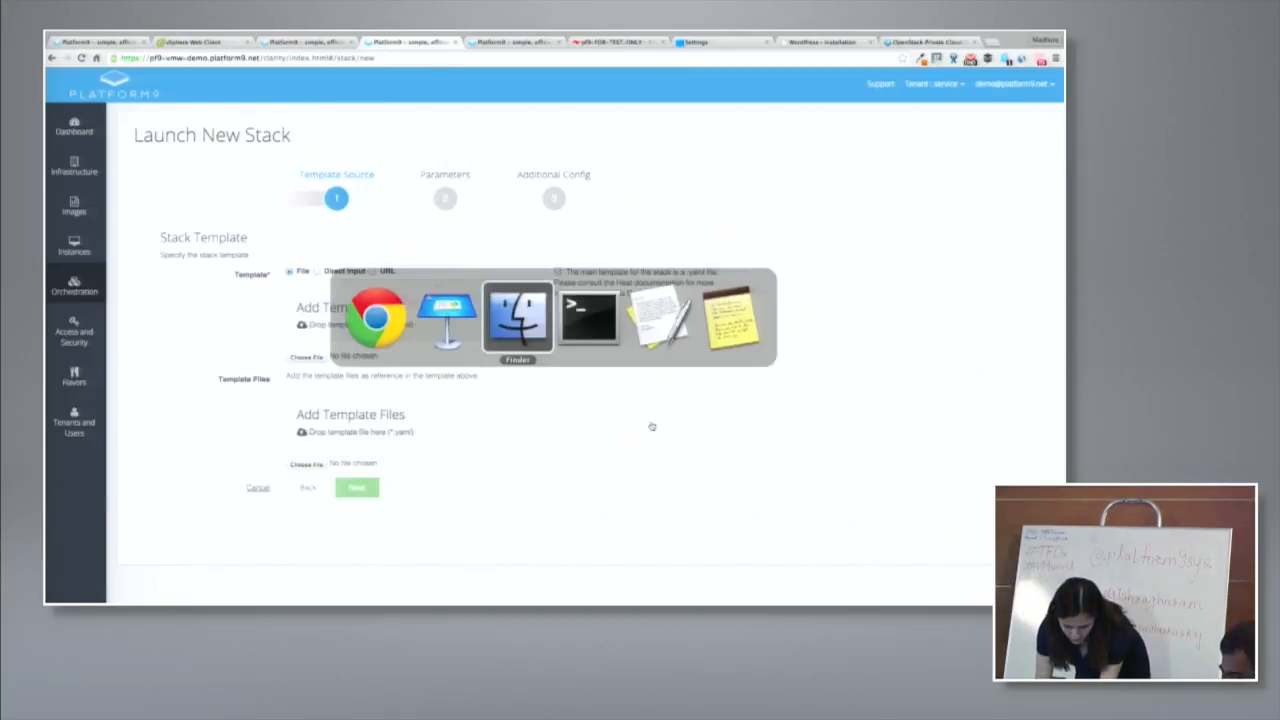
pyautogui.press('super+Tab')
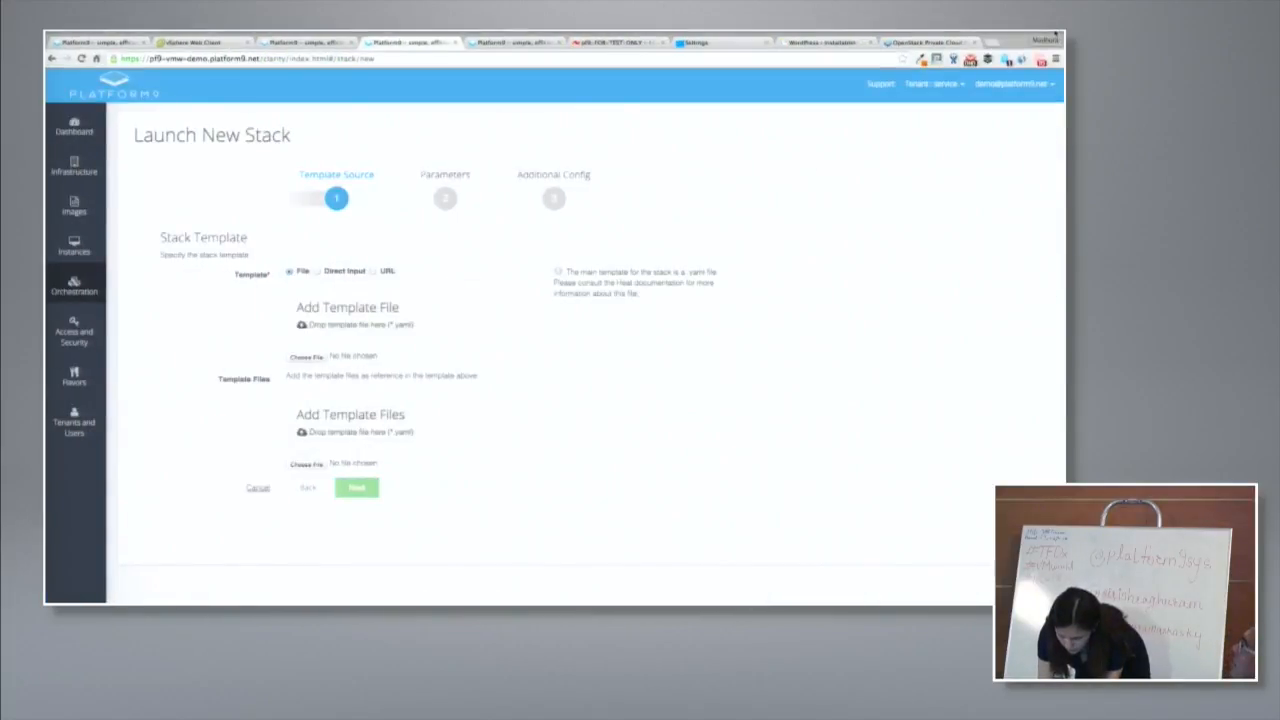
pyautogui.click(1055, 37)
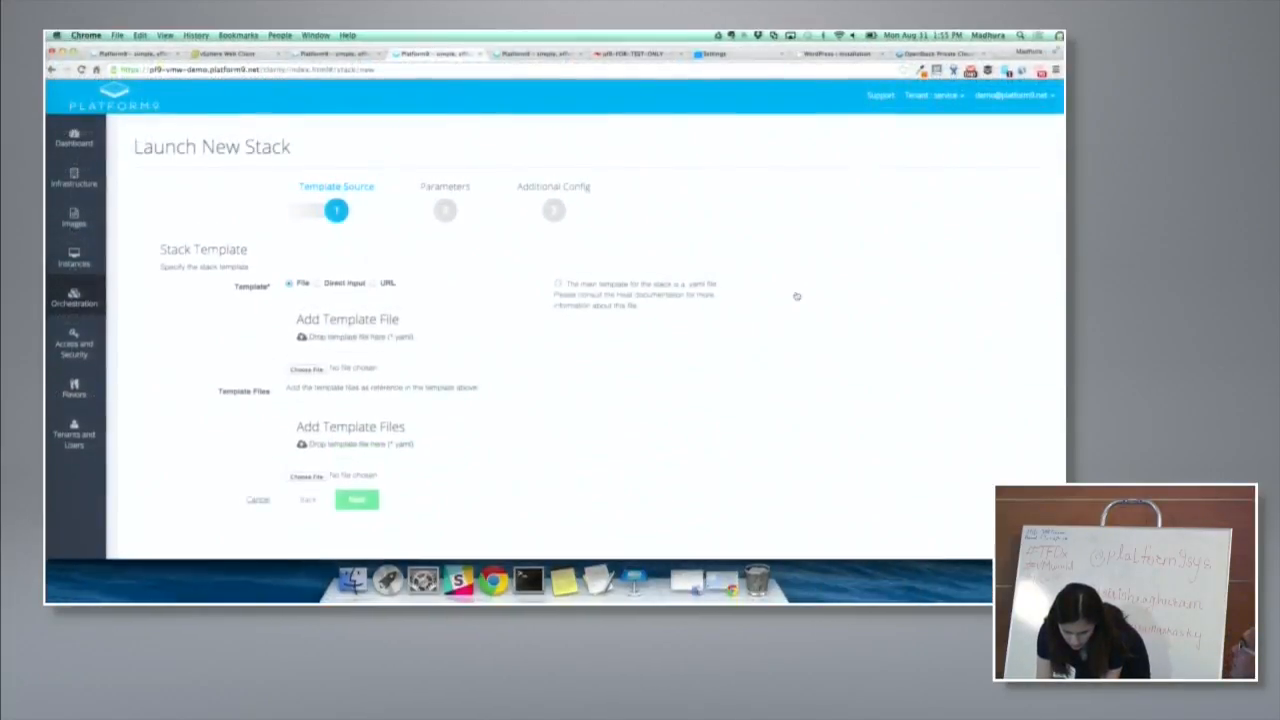
pyautogui.press('super+Tab')
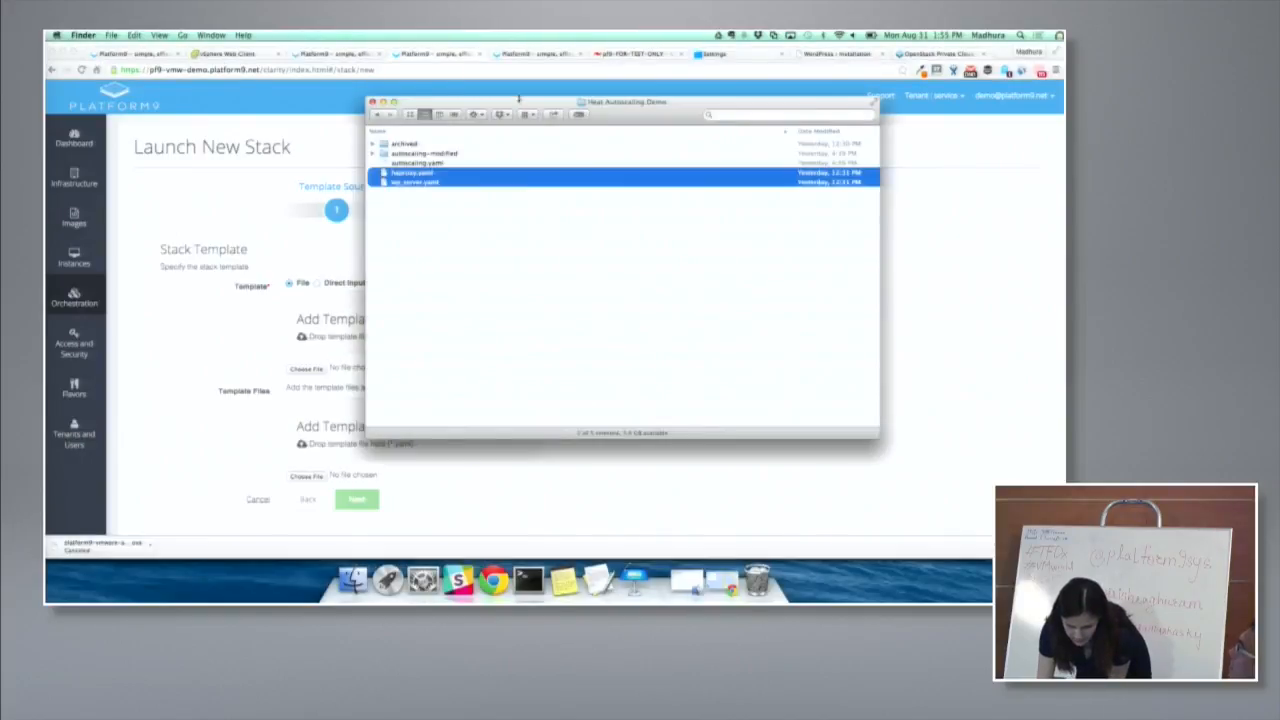
pyautogui.moveTo(519, 101); pyautogui.dragTo(608, 116)
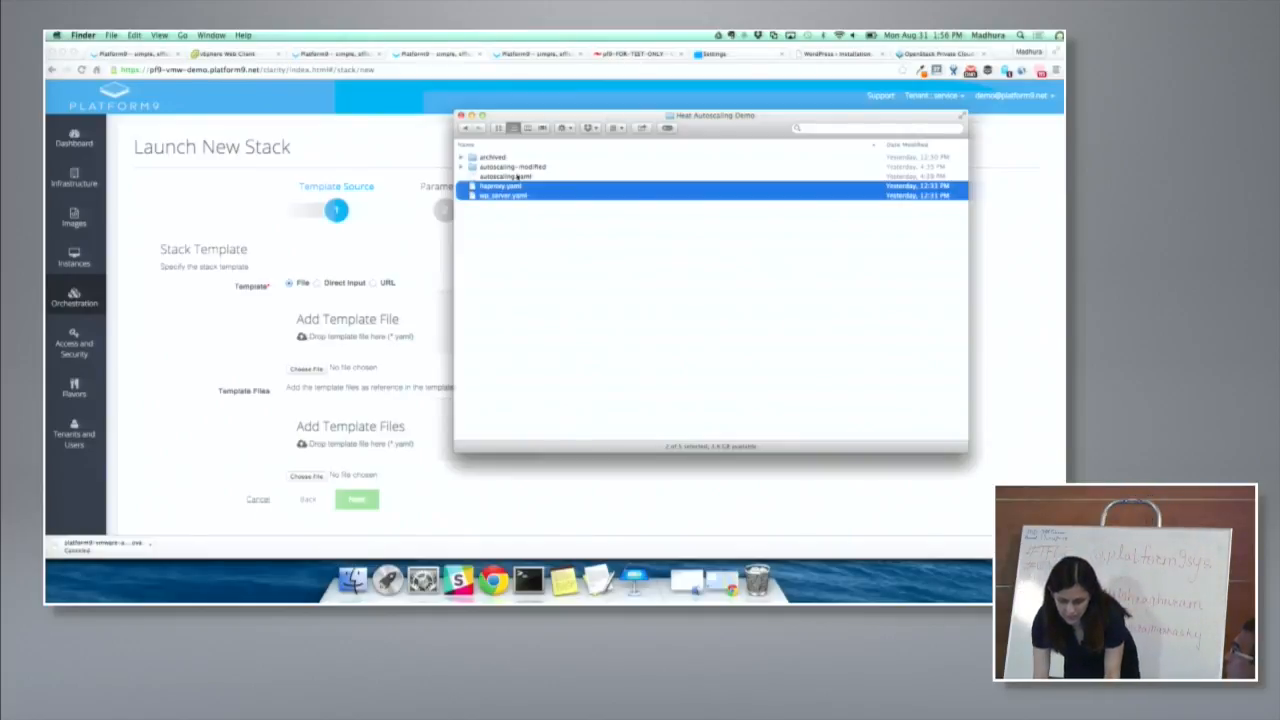
pyautogui.click(517, 176)
pyautogui.moveTo(588, 118); pyautogui.dragTo(690, 125)
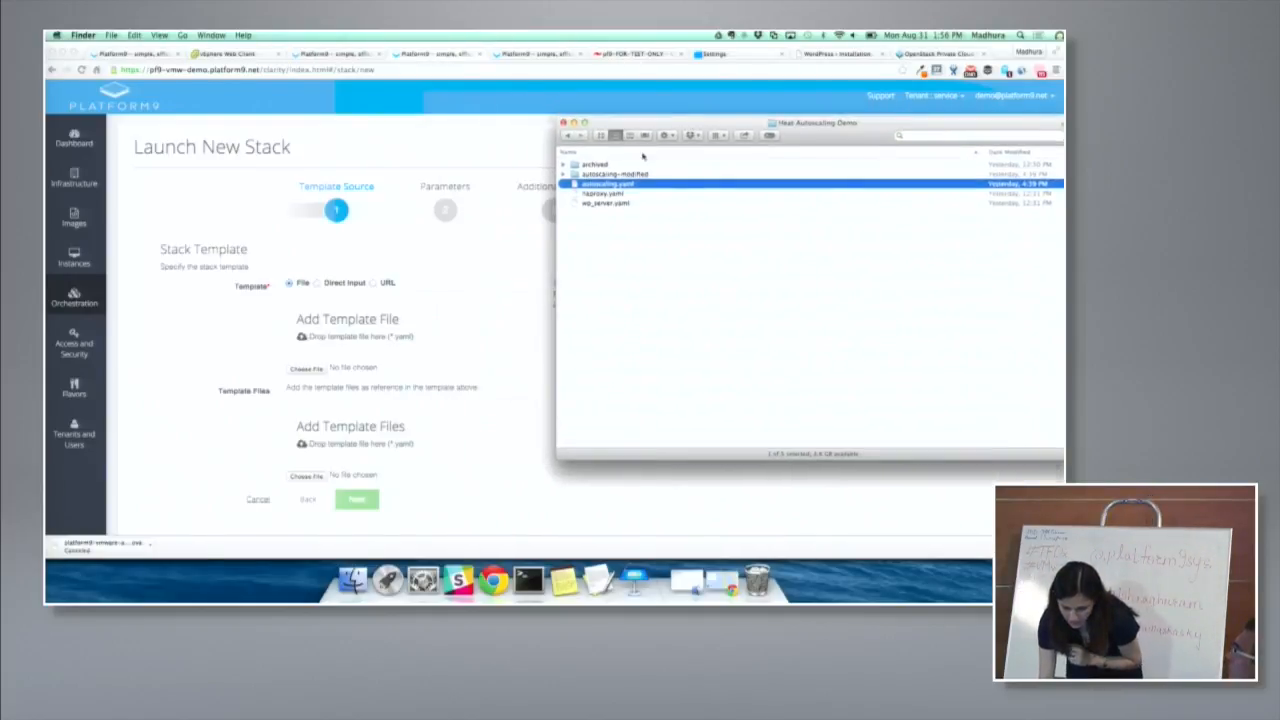
pyautogui.moveTo(590, 186); pyautogui.dragTo(360, 332)
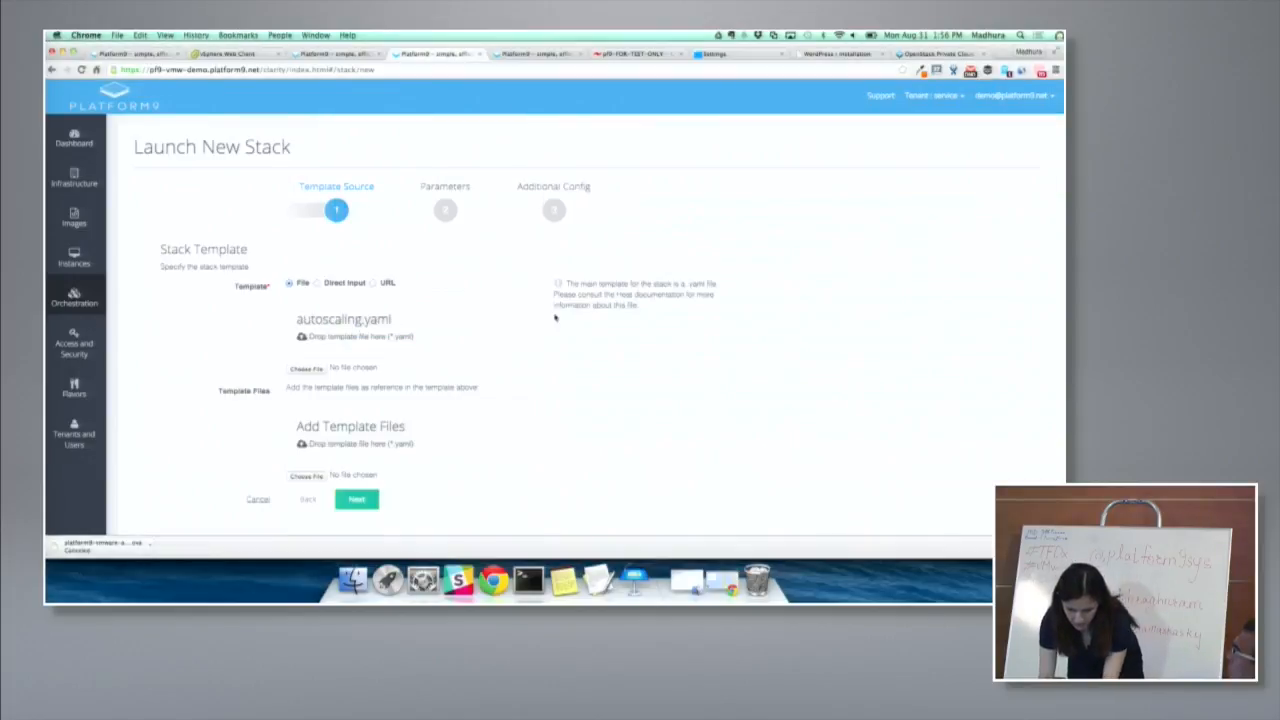
# - Add haproxy.yaml and wp_server.yaml from Finder as the referenced template files and continue to the stack parameters
pyautogui.press('super+Tab')
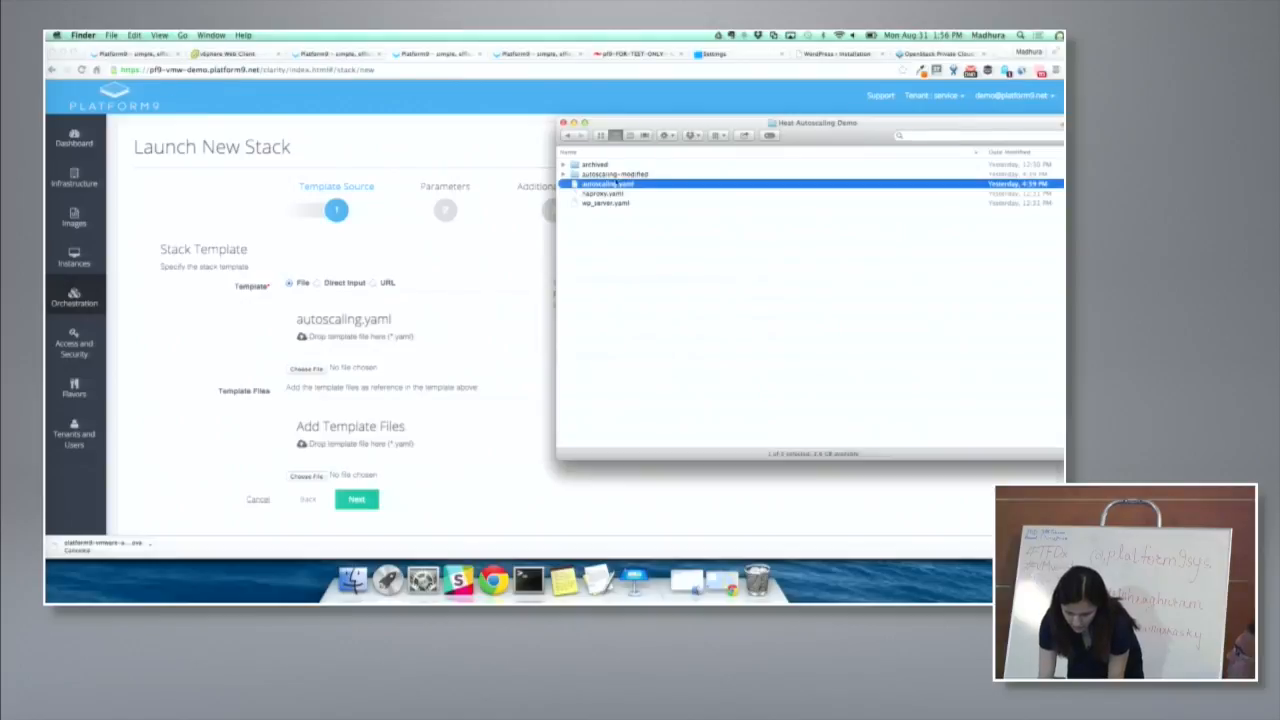
pyautogui.click(594, 194)
pyautogui.keyDown('shift'); pyautogui.click(593, 202); pyautogui.keyUp('shift')
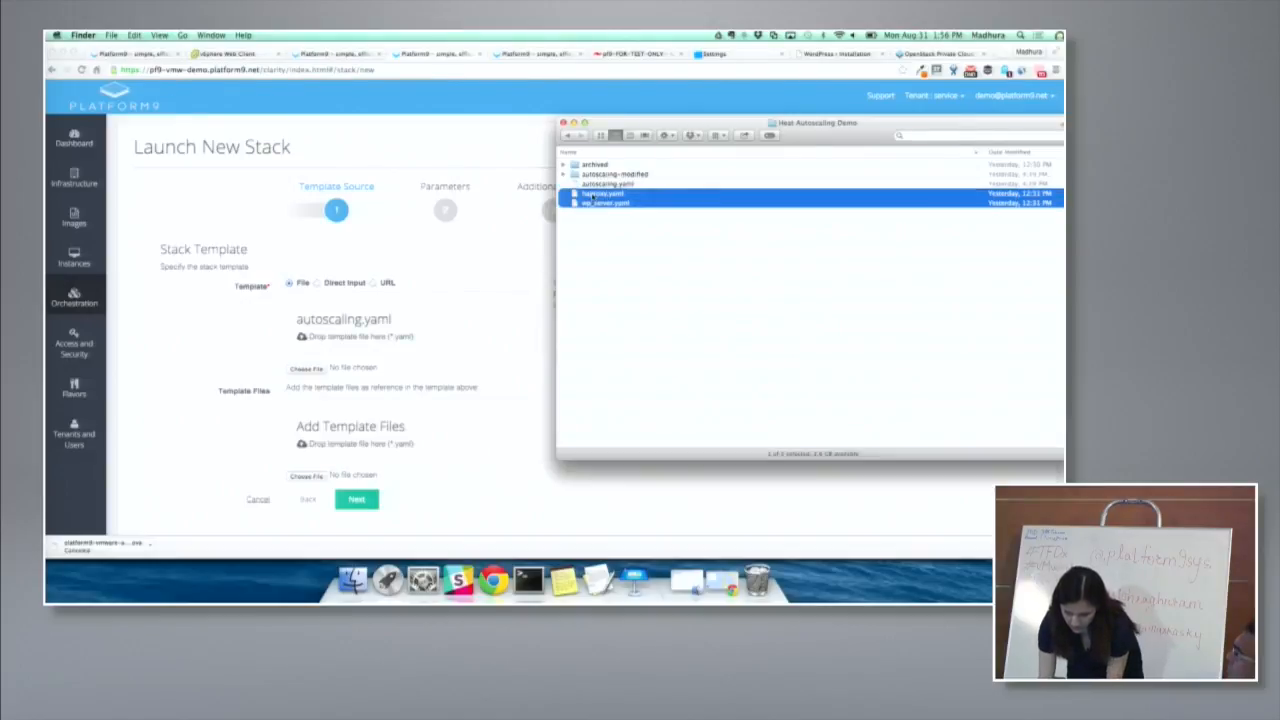
pyautogui.moveTo(607, 204); pyautogui.dragTo(366, 434)
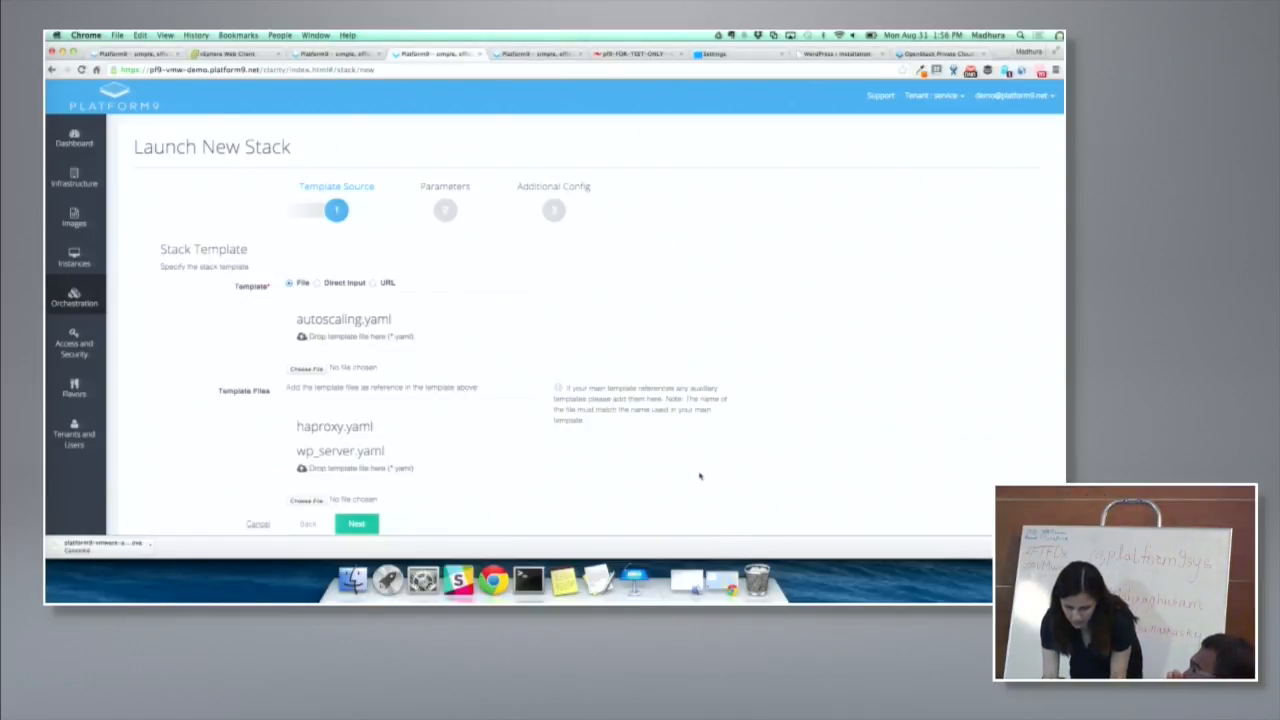
pyautogui.scroll(-1, 700, 477)
pyautogui.click(357, 480)
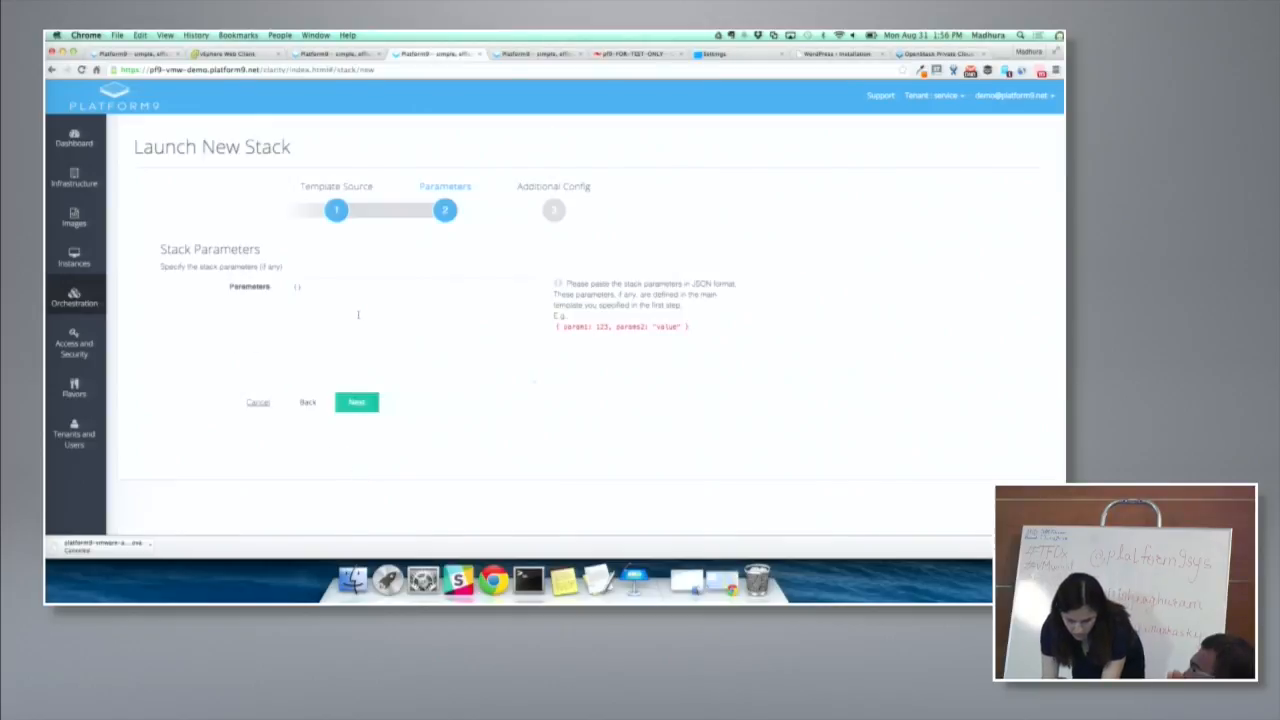
# - Paste the JSON stack parameters from Notes, covering auth URL, user, tenant, password and network, and continue to the additional configuration
pyautogui.press('super+Tab')
pyautogui.press('super+Tab')
pyautogui.press('super+Tab')
pyautogui.press('super+Tab')
pyautogui.press('super+Tab')
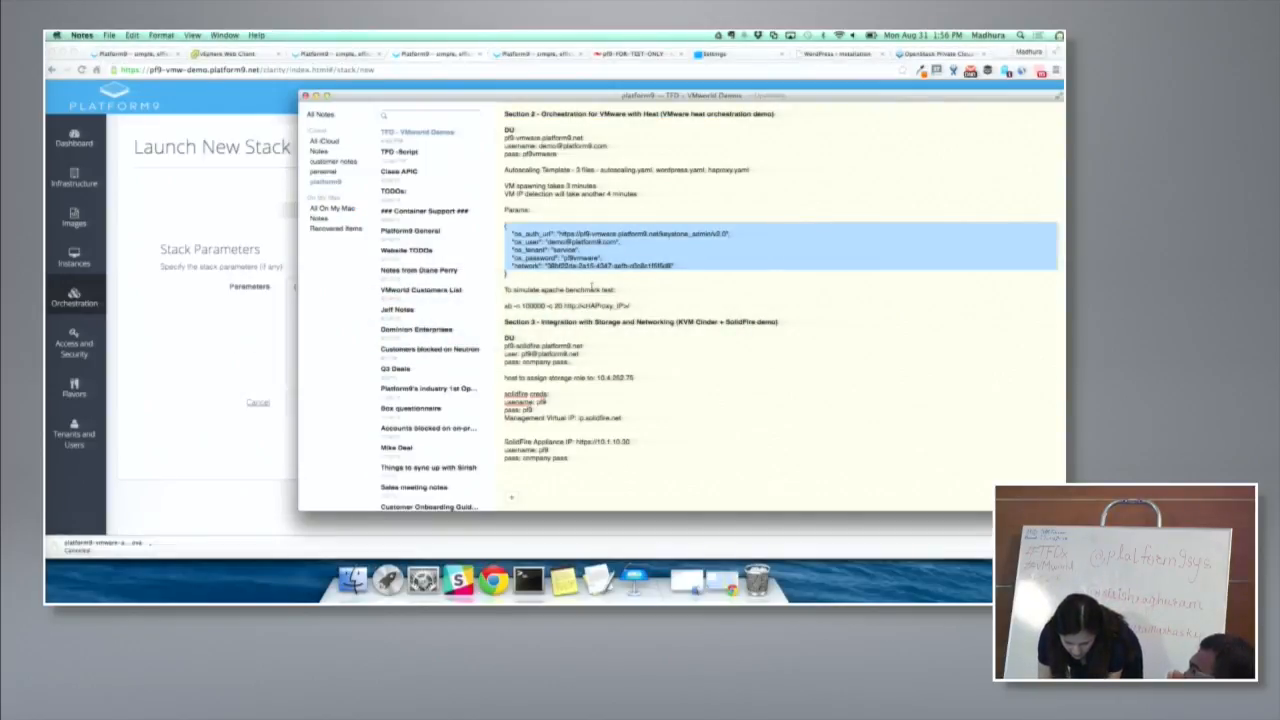
pyautogui.press('super+Tab')
pyautogui.click(305, 288)
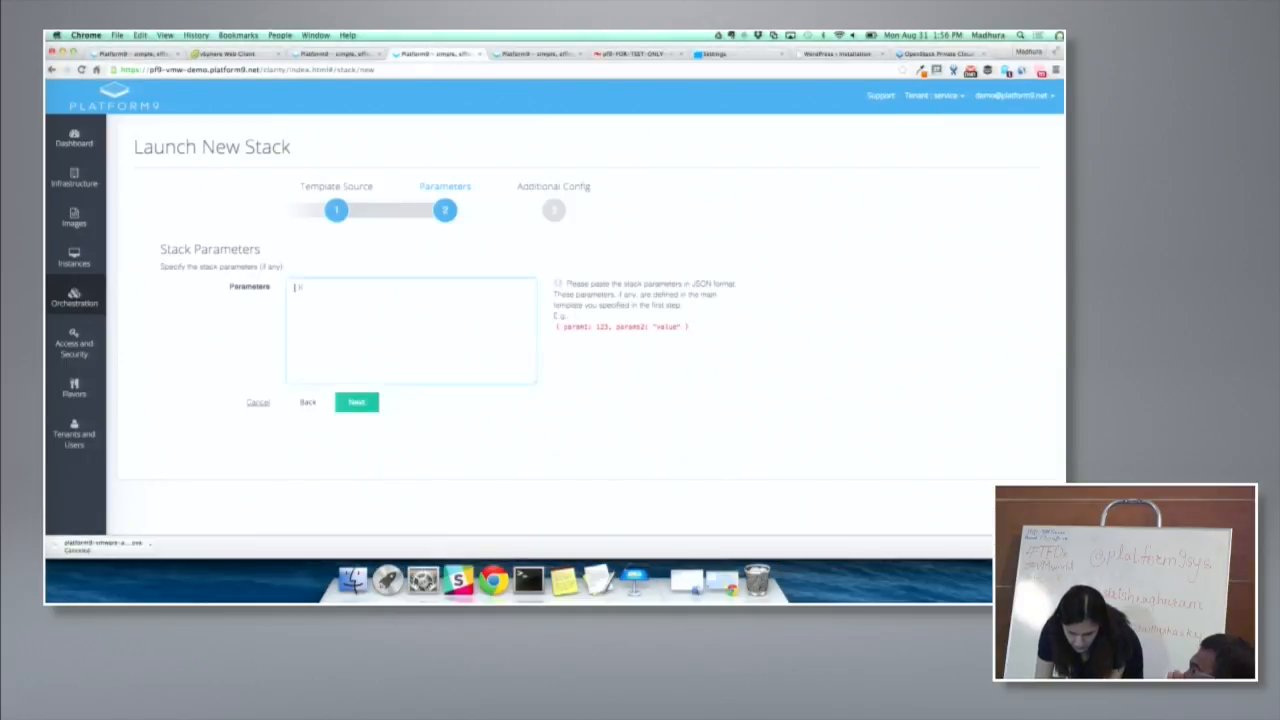
pyautogui.press('super+v')
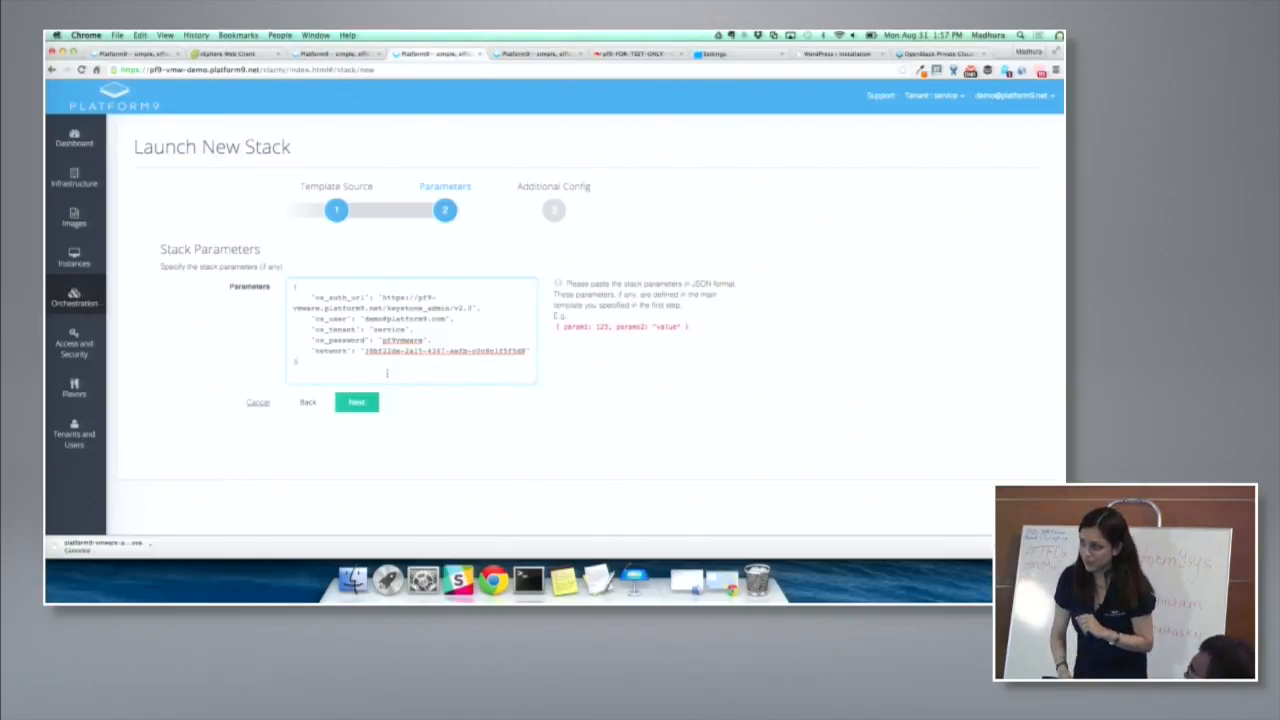
pyautogui.click(356, 402)
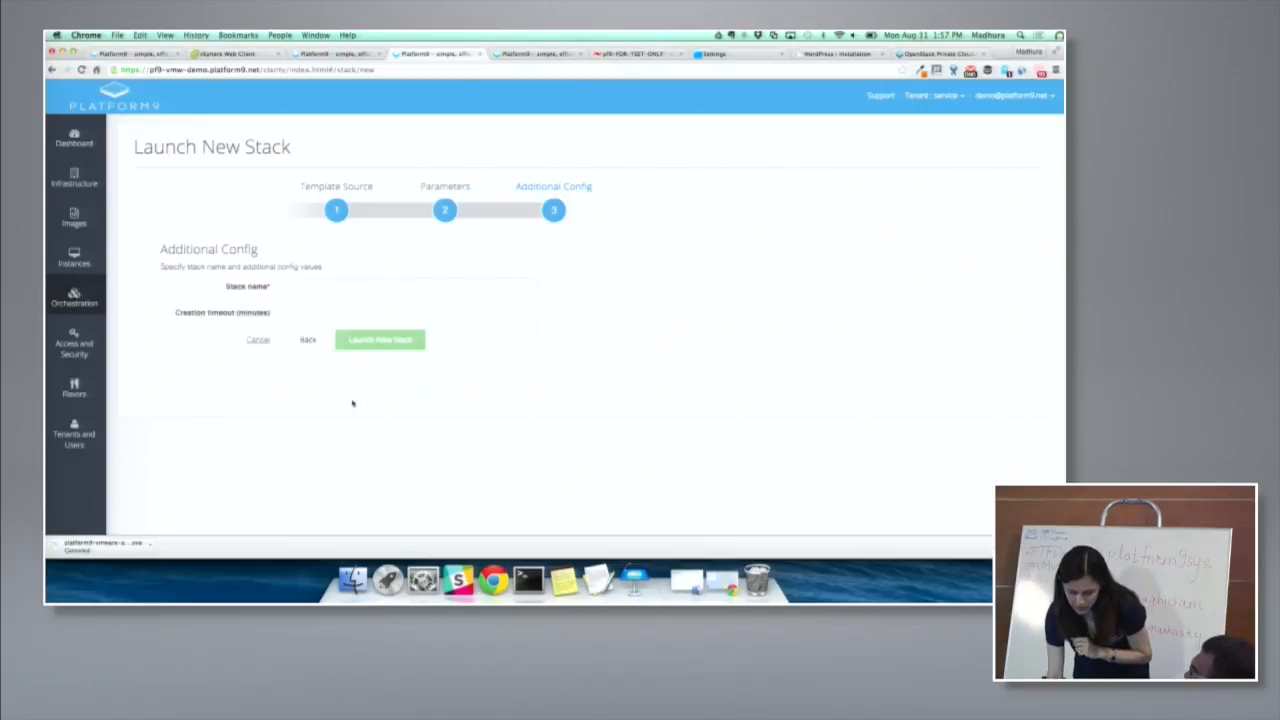
# - Name the stack stack-test, set its creation timeout to 60 minutes, and launch it
pyautogui.click(312, 289)
pyautogui.write('stack-01')
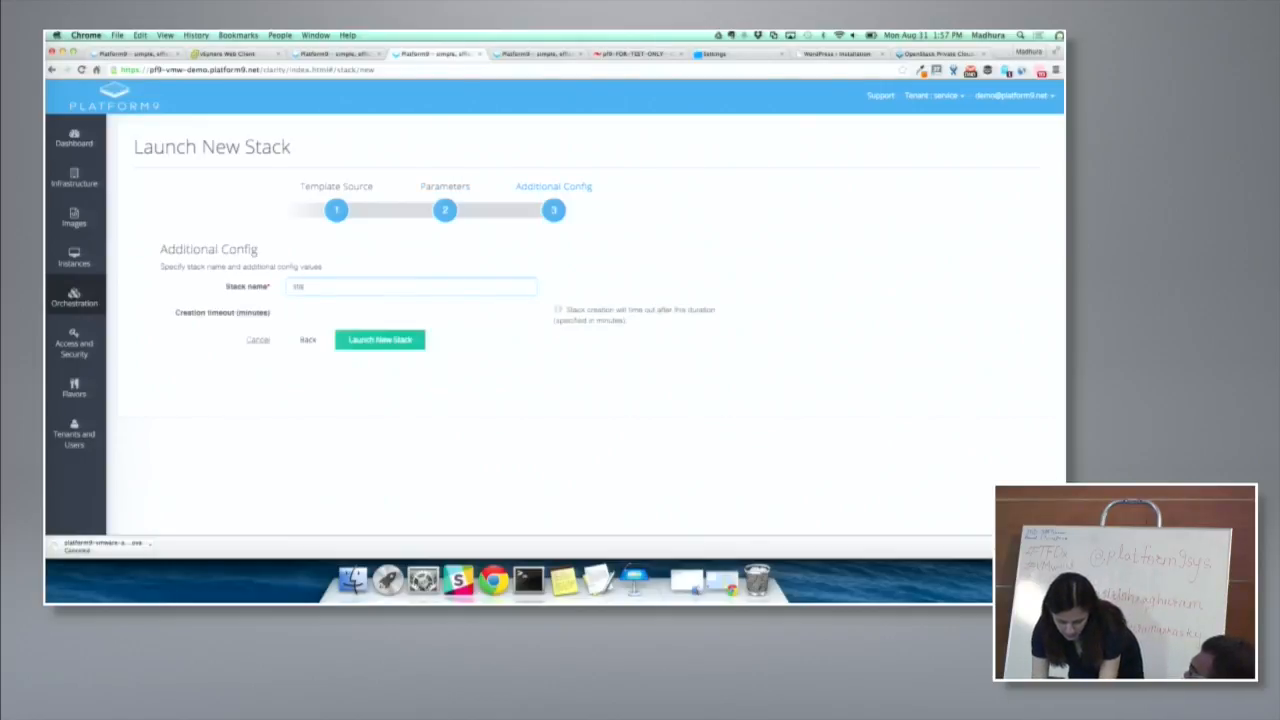
pyautogui.click(303, 311)
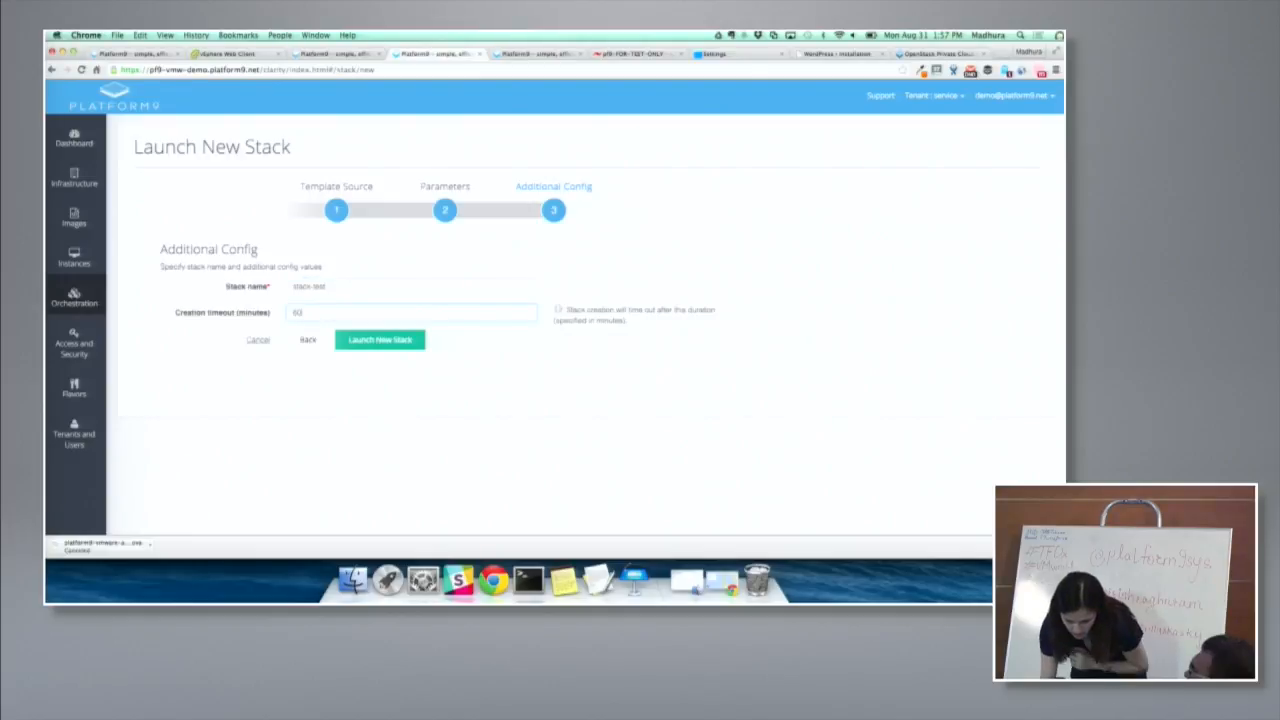
pyautogui.click(369, 343)
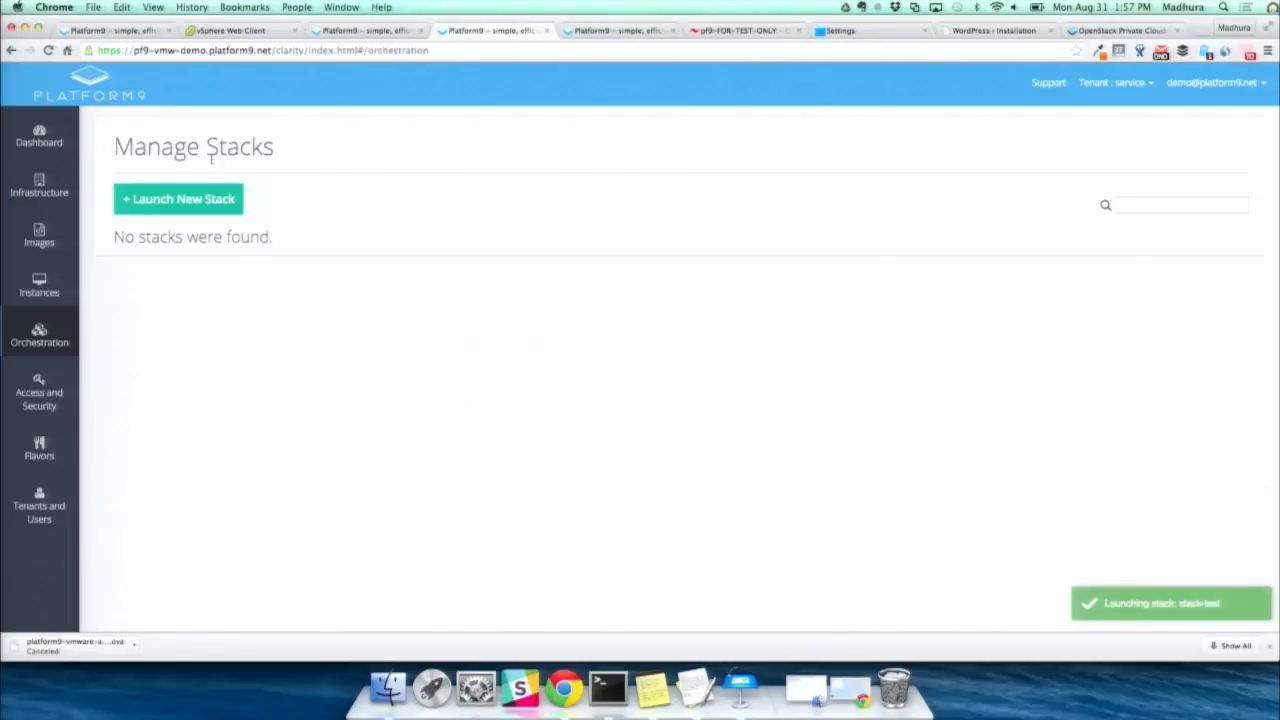
# - Reload the stack list, and review the stacks and instances of the pf9-vmware deployment
pyautogui.click(51, 51)
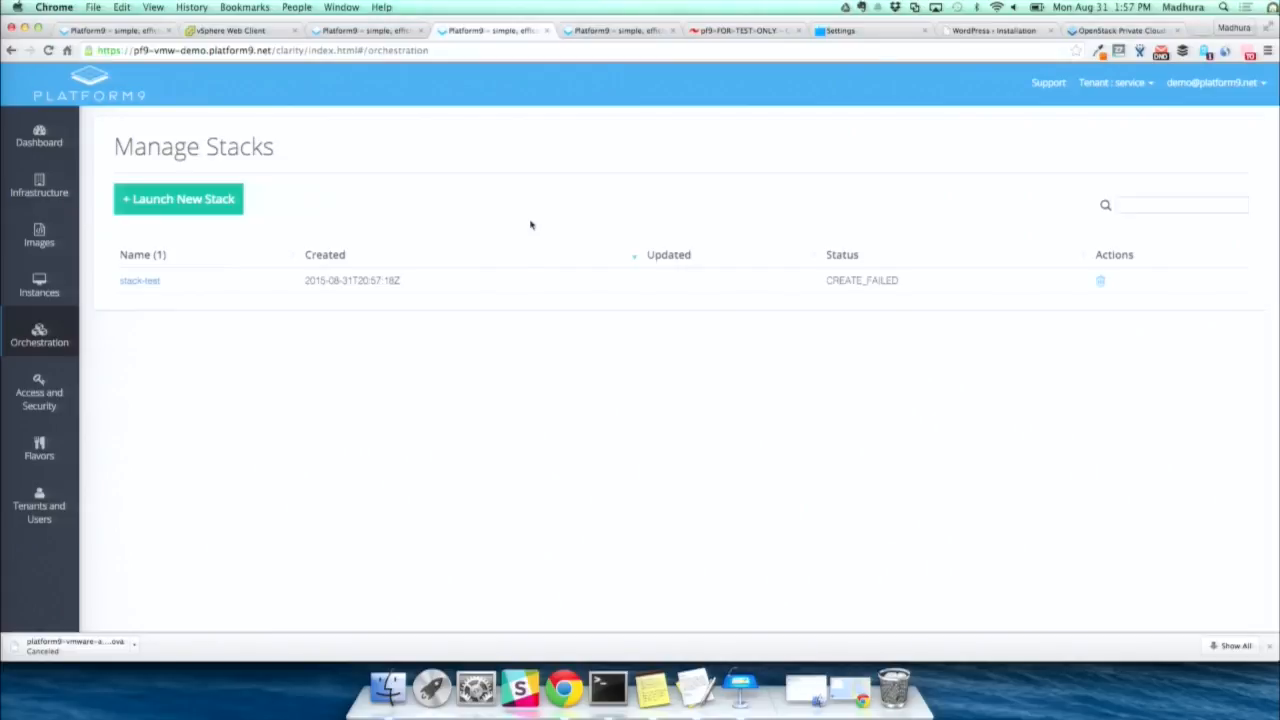
pyautogui.click(353, 31)
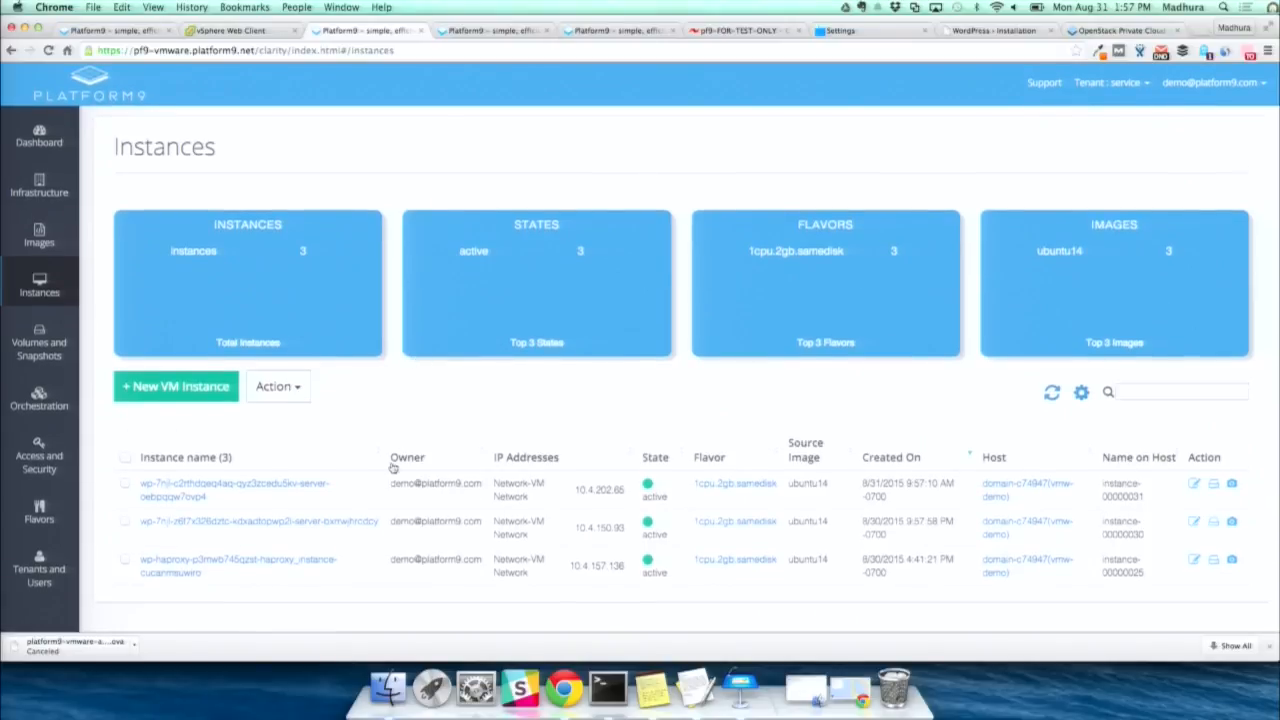
pyautogui.click(37, 408)
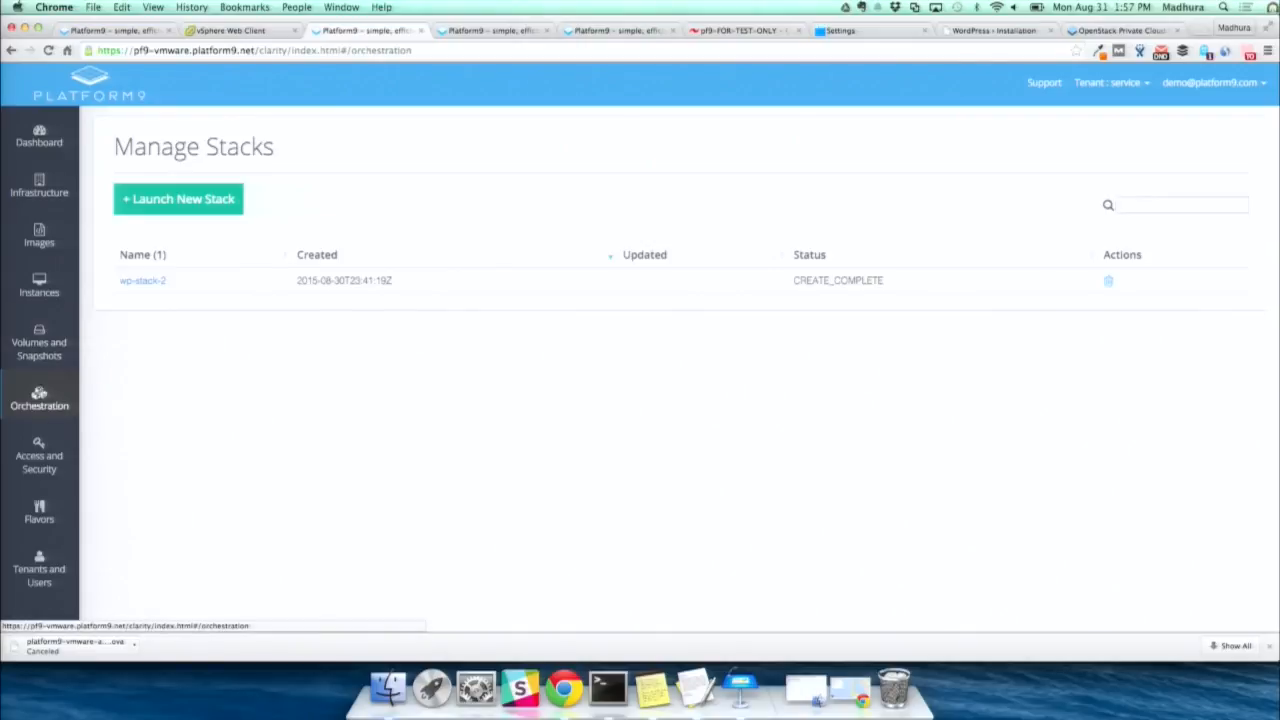
pyautogui.click(38, 287)
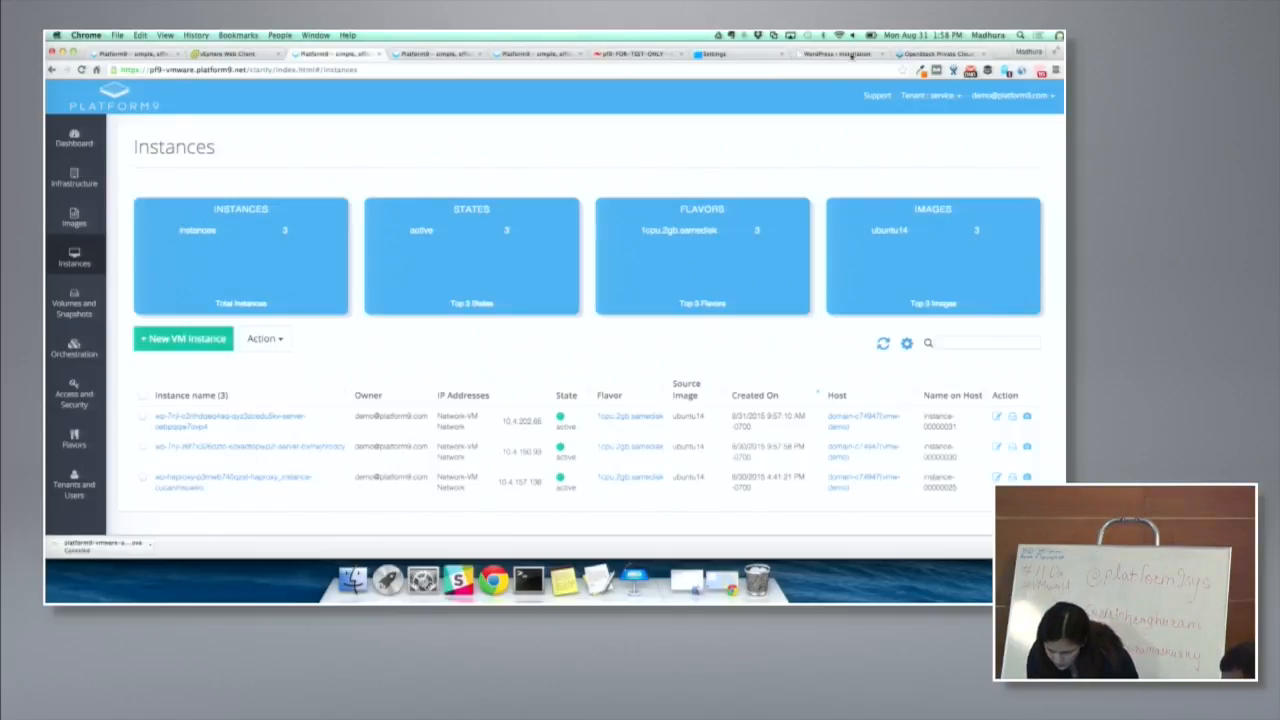
# - Save the settings of the server response-time extension and open its response graph
pyautogui.click(737, 55)
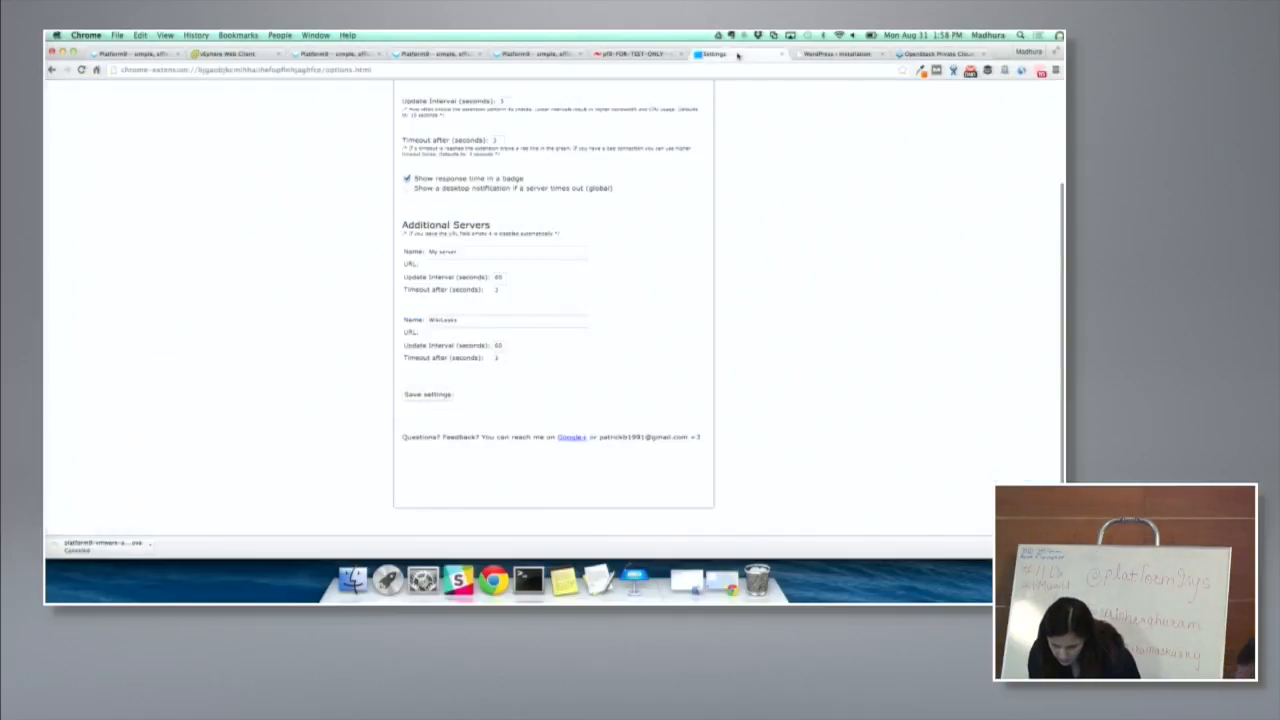
pyautogui.click(409, 396)
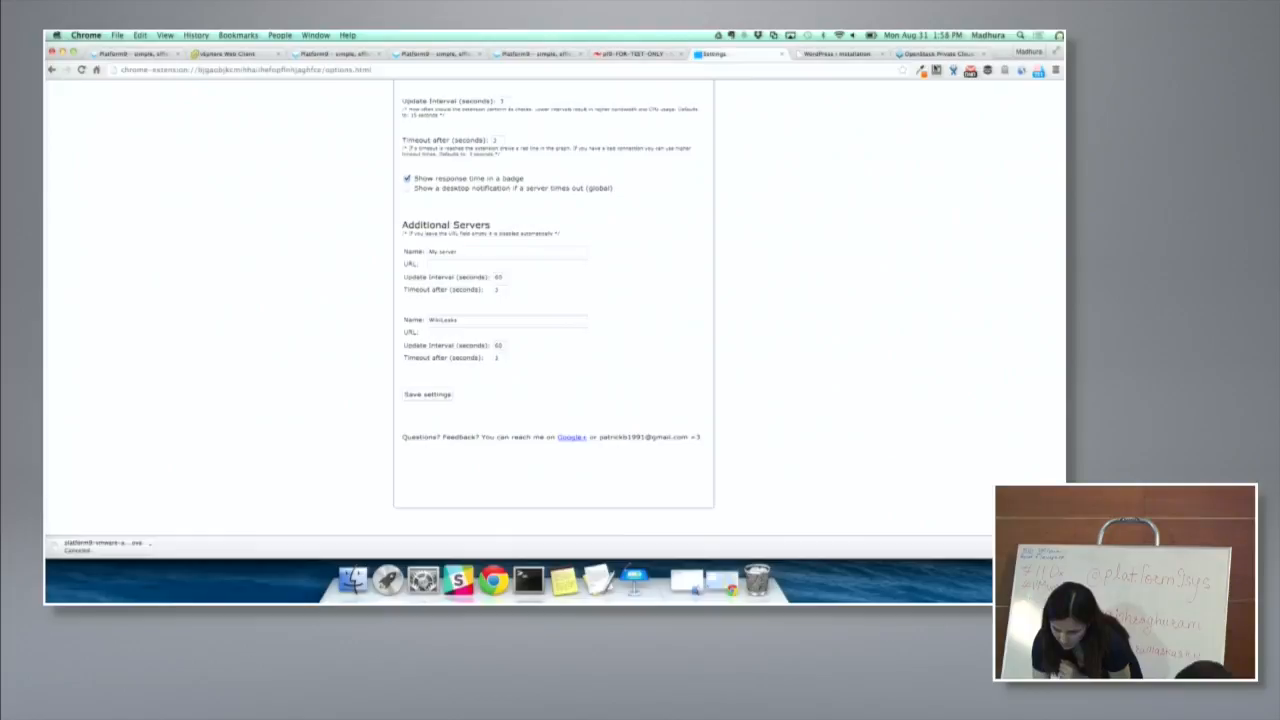
pyautogui.click(1039, 71)
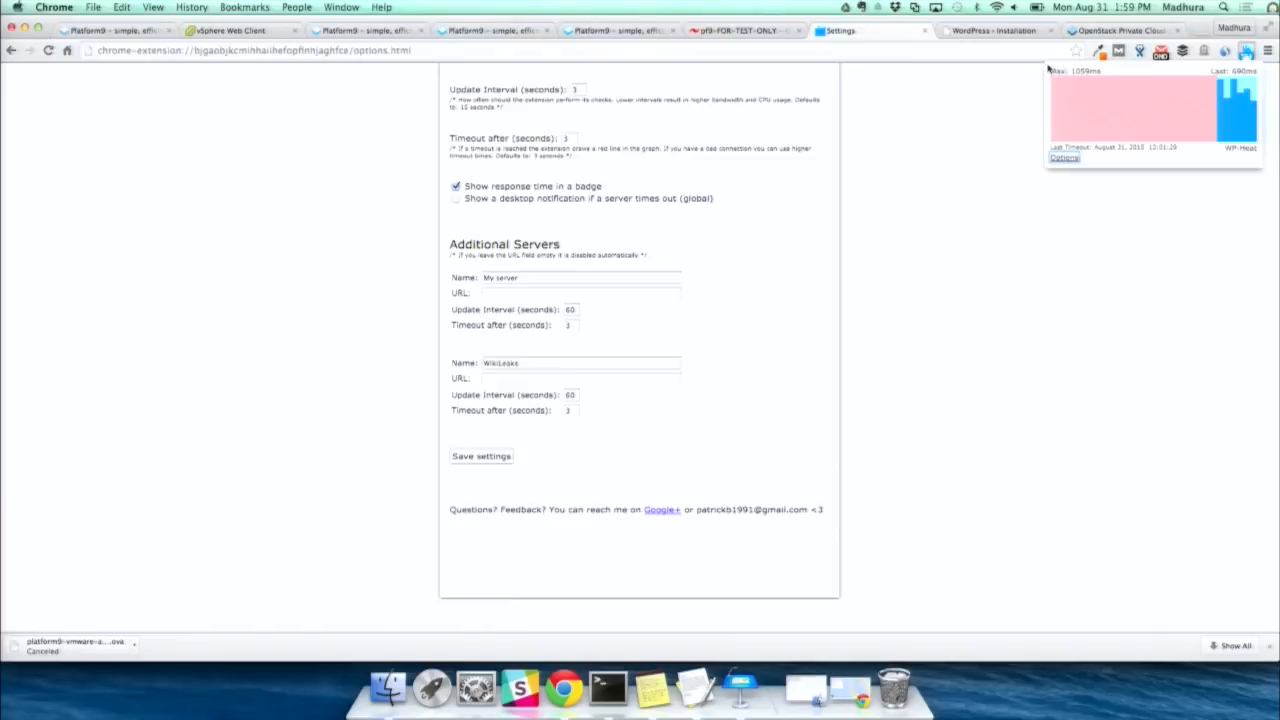
pyautogui.click(481, 34)
pyautogui.click(390, 32)
pyautogui.press('super+Tab')
pyautogui.press('super+Tab')
pyautogui.press('super+Tab')
pyautogui.press('super+Tab')
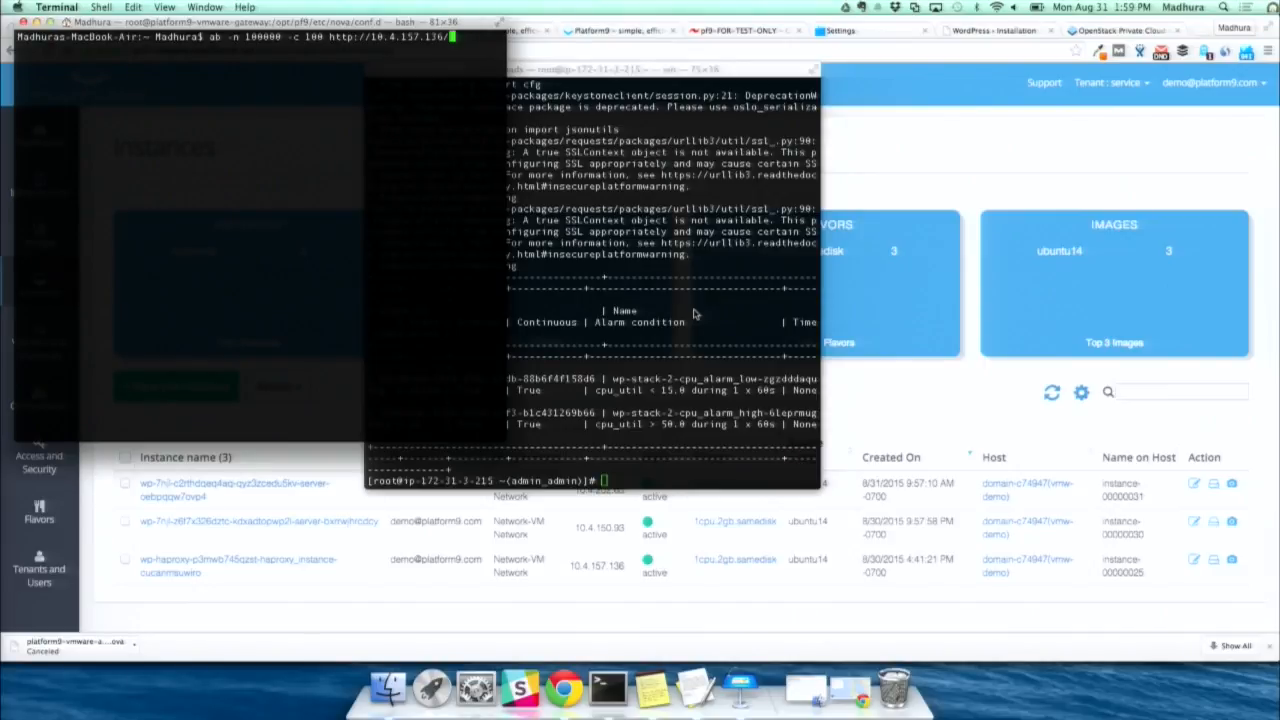
pyautogui.press('Return')
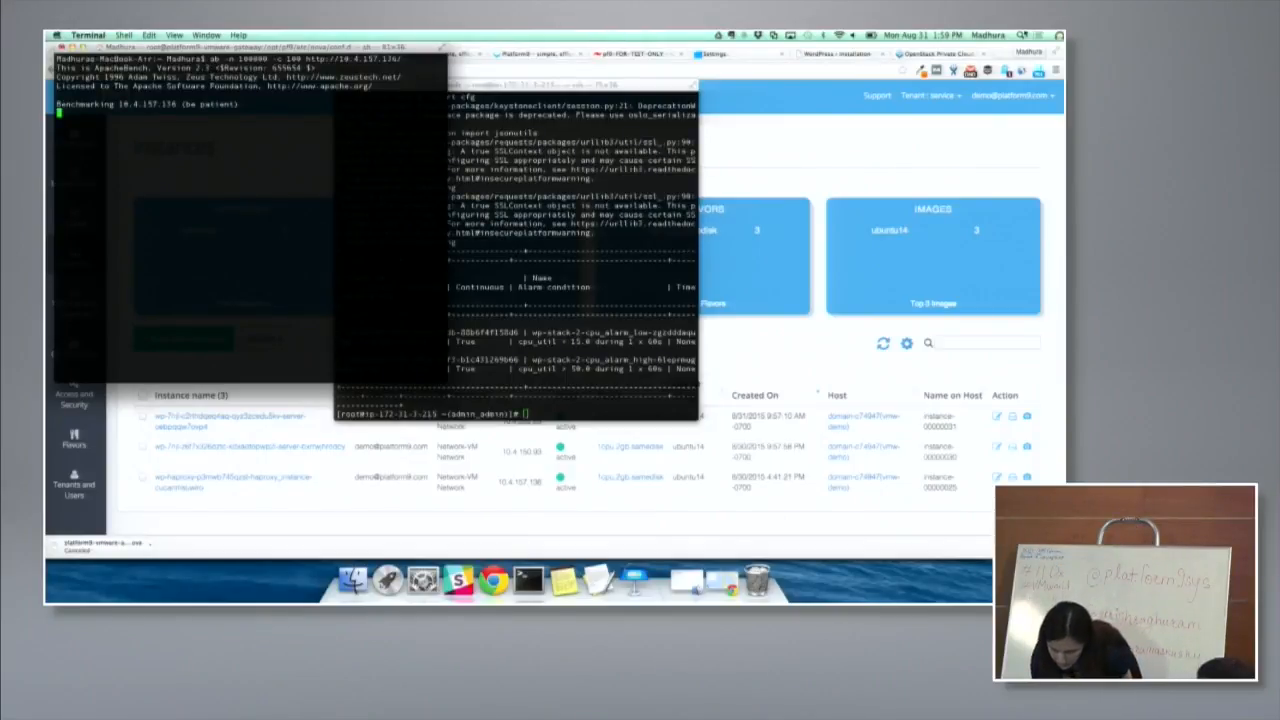
# - Return to Chrome and examine the server's response-time graph while the benchmark is running
pyautogui.click(1059, 36)
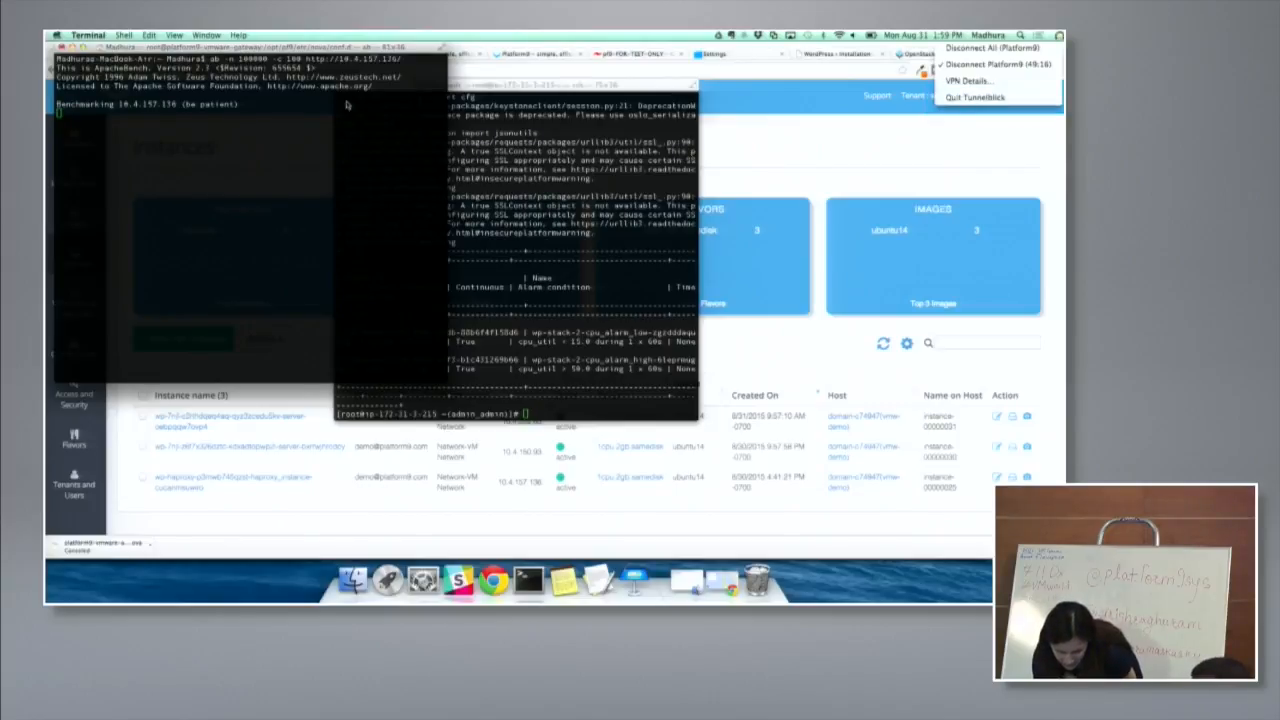
pyautogui.click(346, 68)
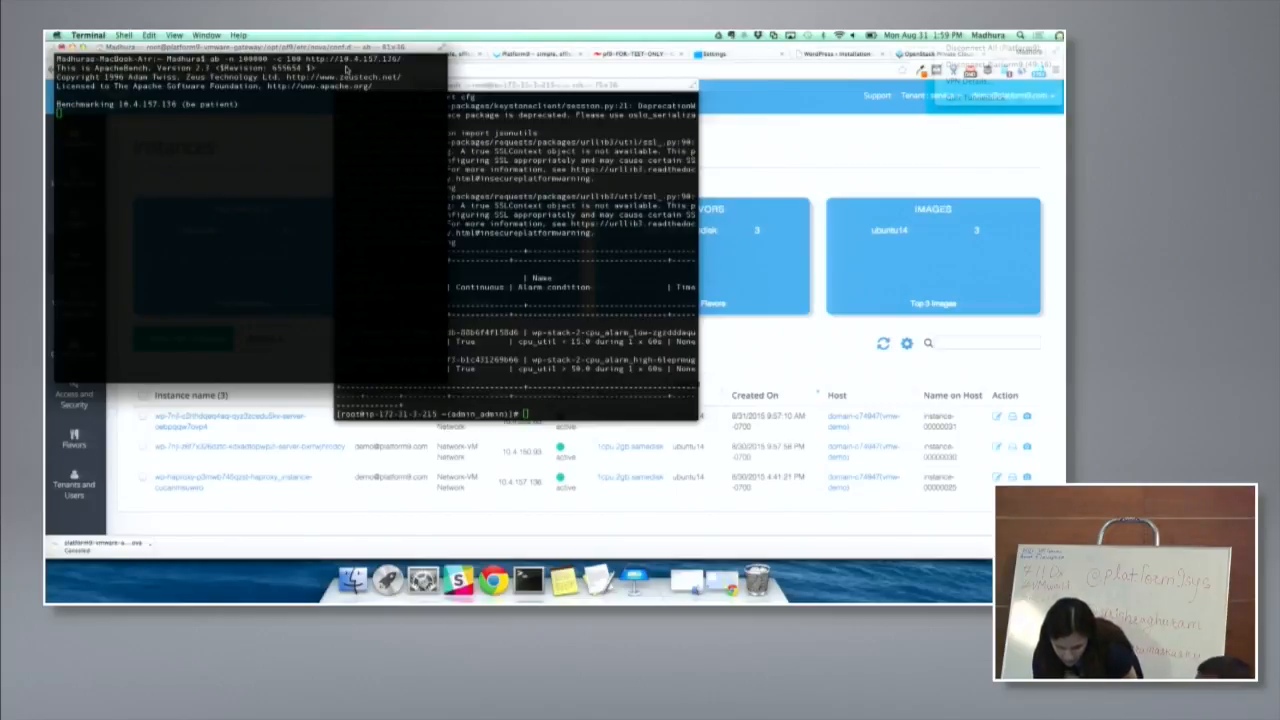
pyautogui.click(742, 153)
pyautogui.click(1039, 71)
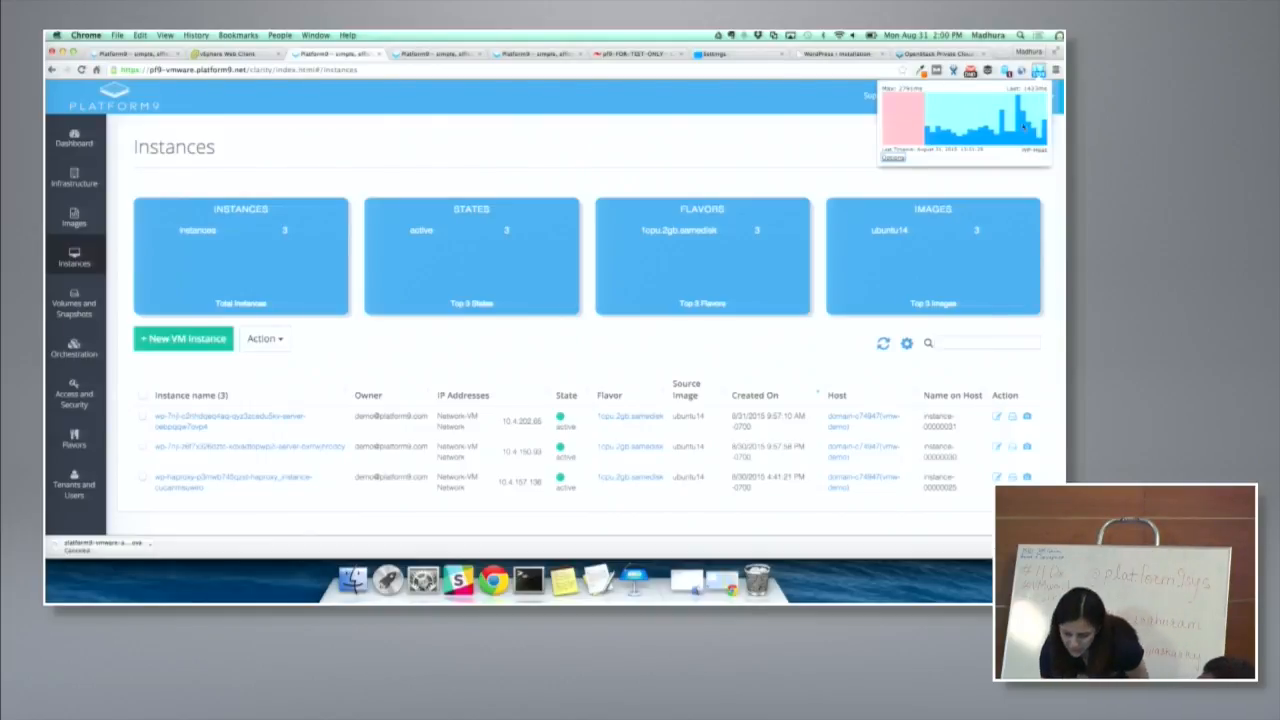
pyautogui.click(837, 150)
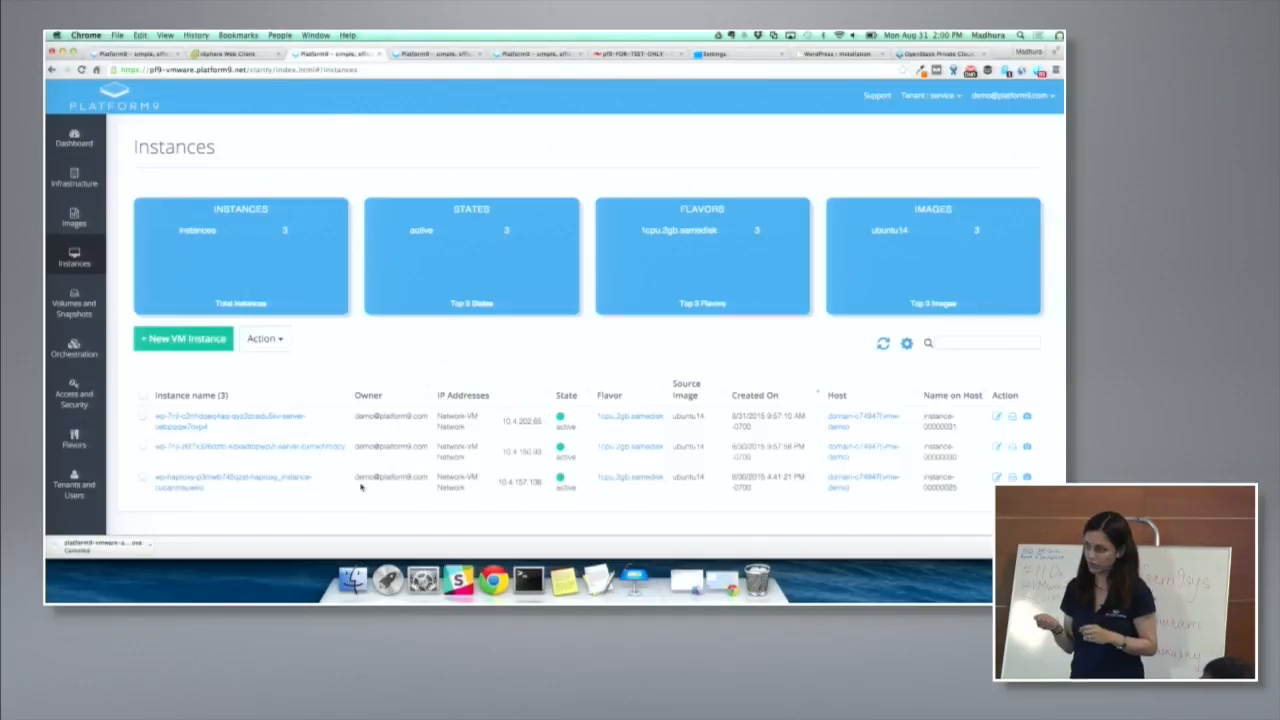
# - Switch to Terminal, run ceilometer alarm-list in the remote root session, and enlarge that window's text
pyautogui.press('super+Tab')
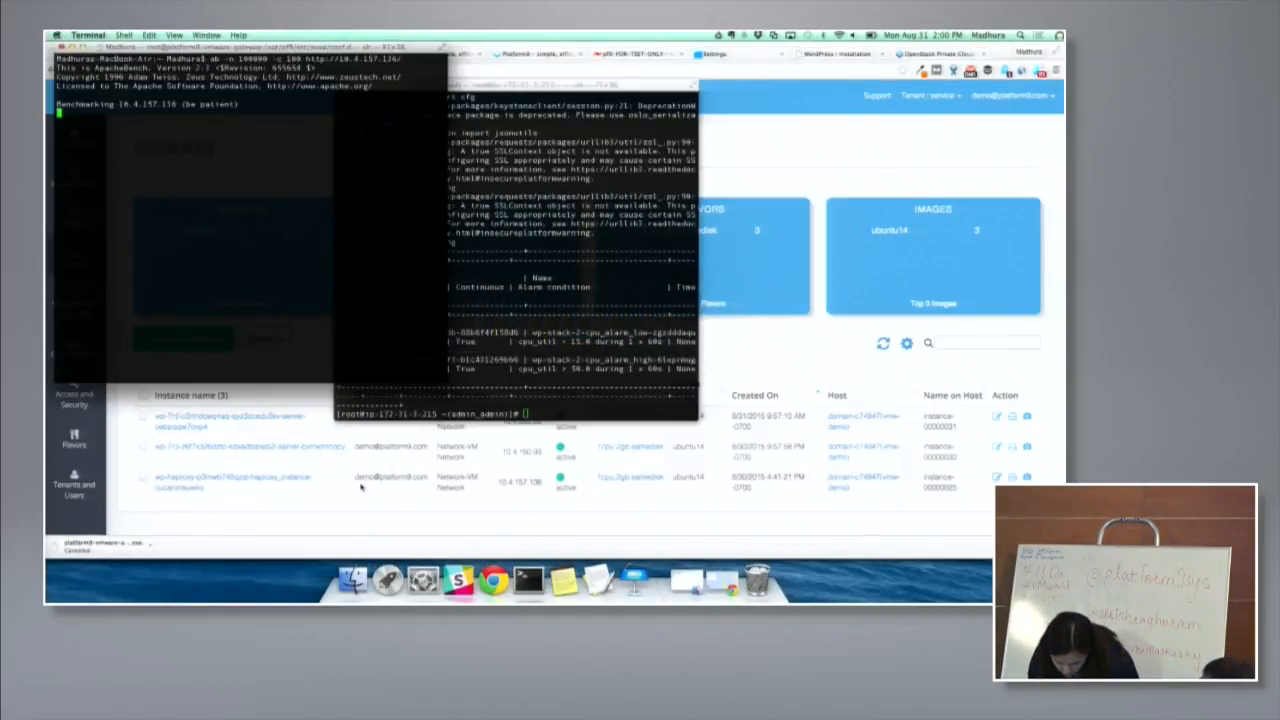
pyautogui.click(536, 382)
pyautogui.press('Up')
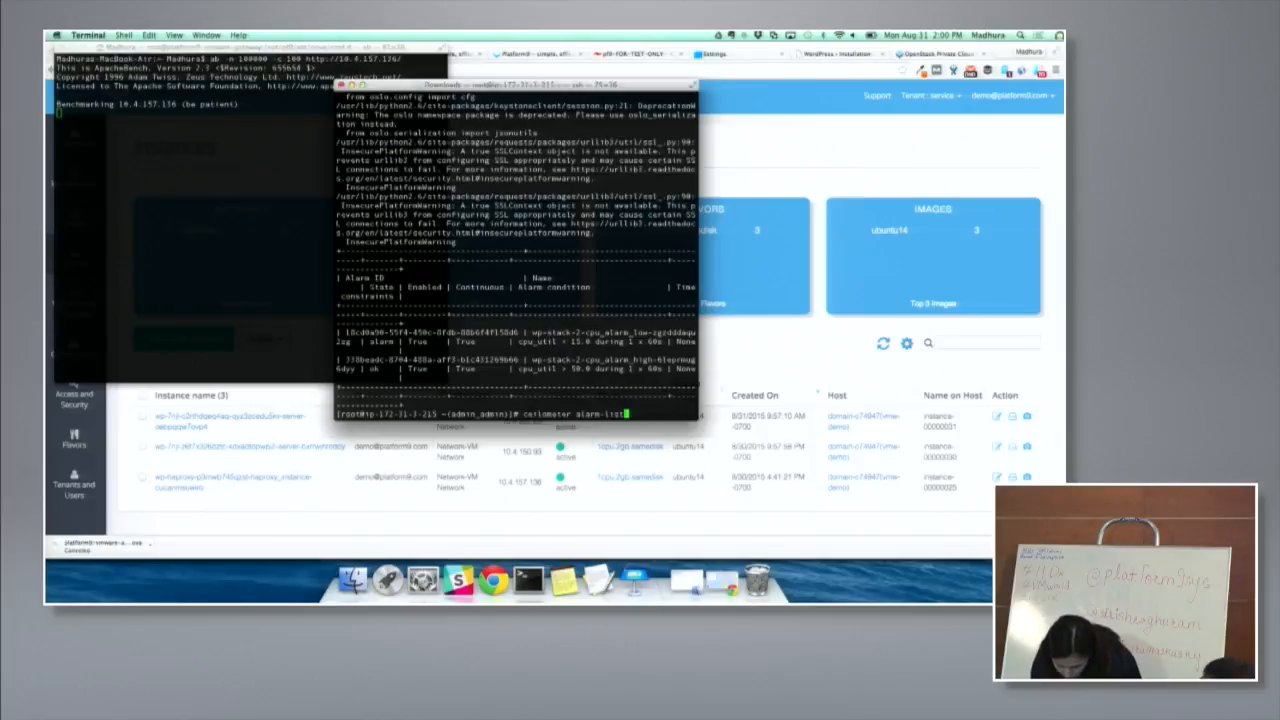
pyautogui.press('Return')
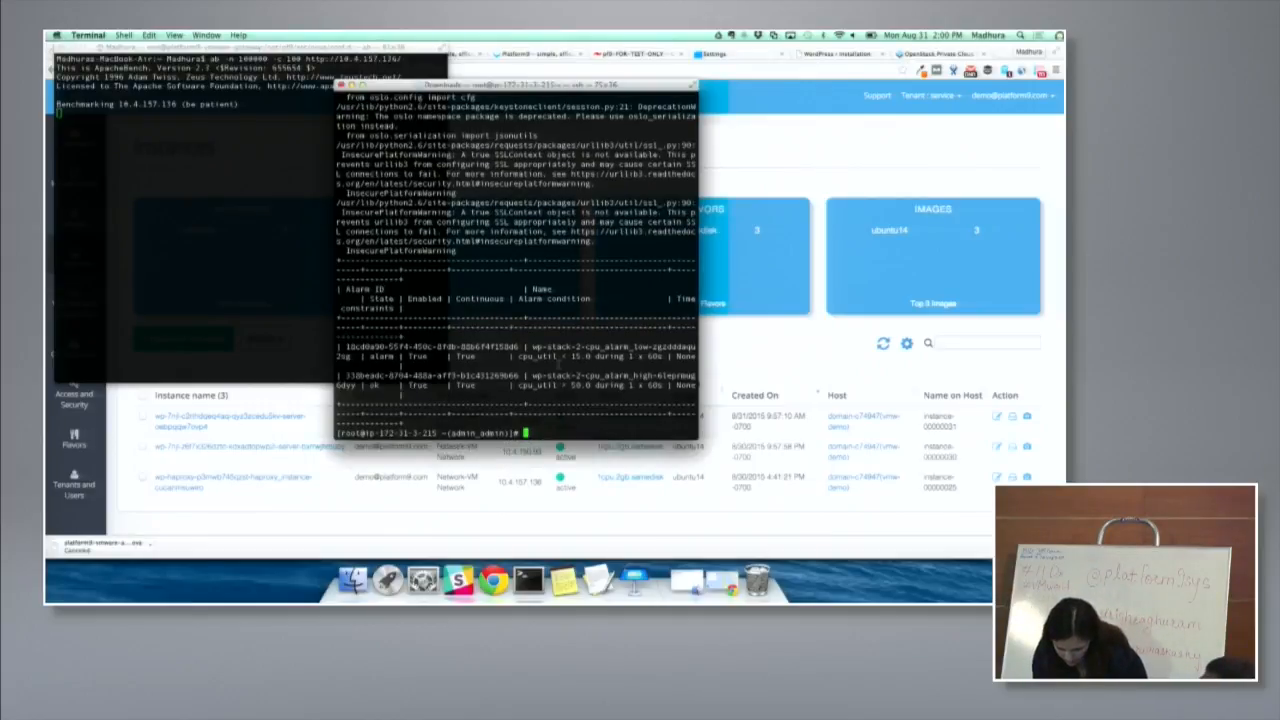
pyautogui.press('super+plus')
# - Enlarge the remote session's text one more size, view the Instances page in Chrome, and return to Terminal
pyautogui.press('super+plus')
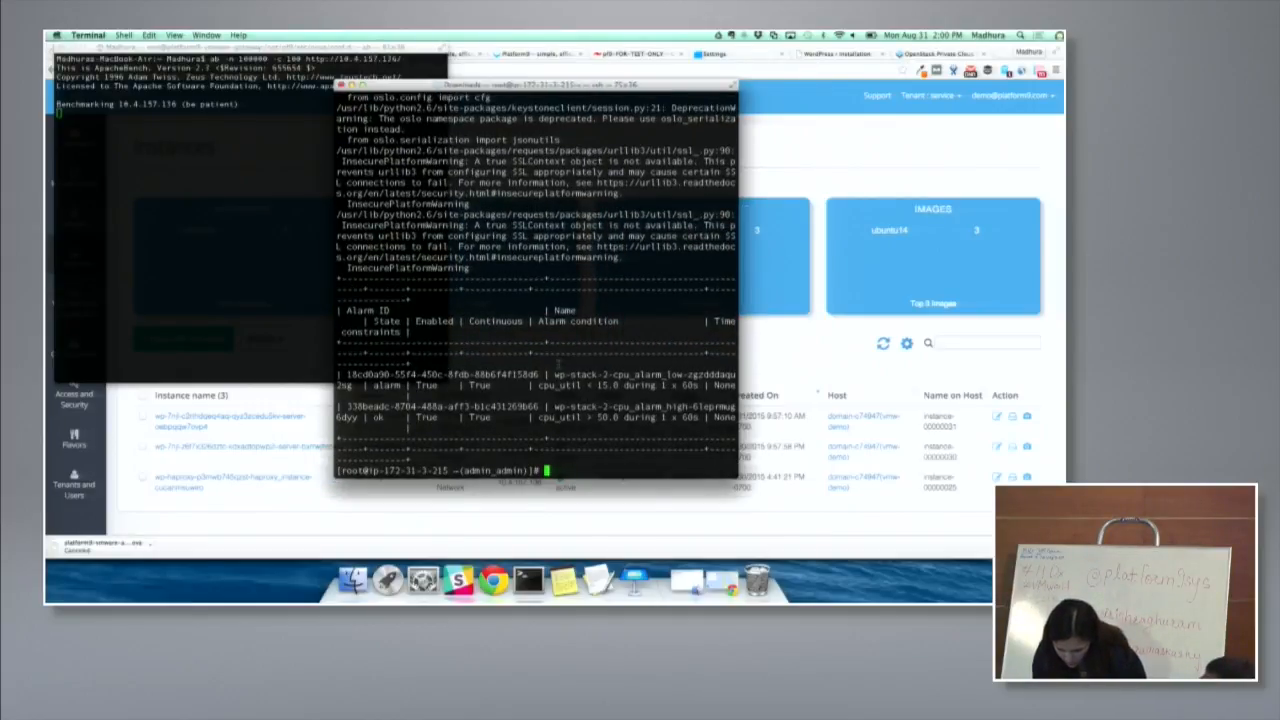
pyautogui.press('super+plus')
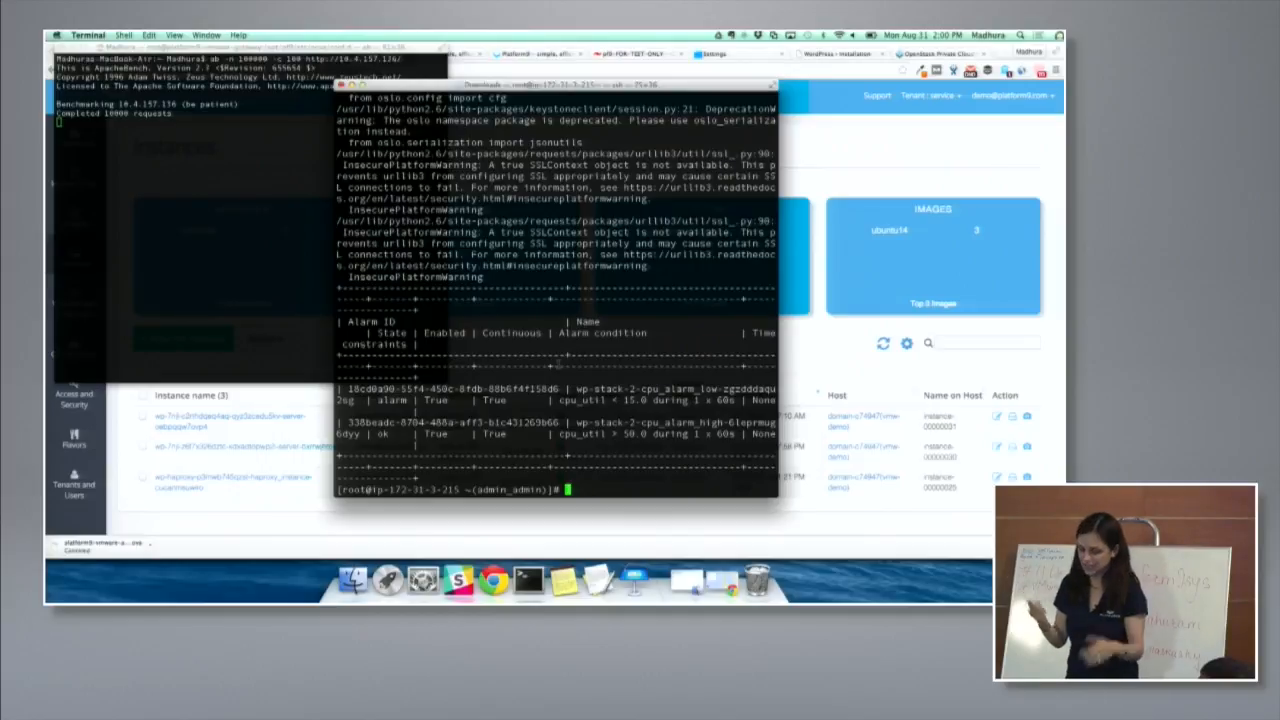
pyautogui.press('super+Tab')
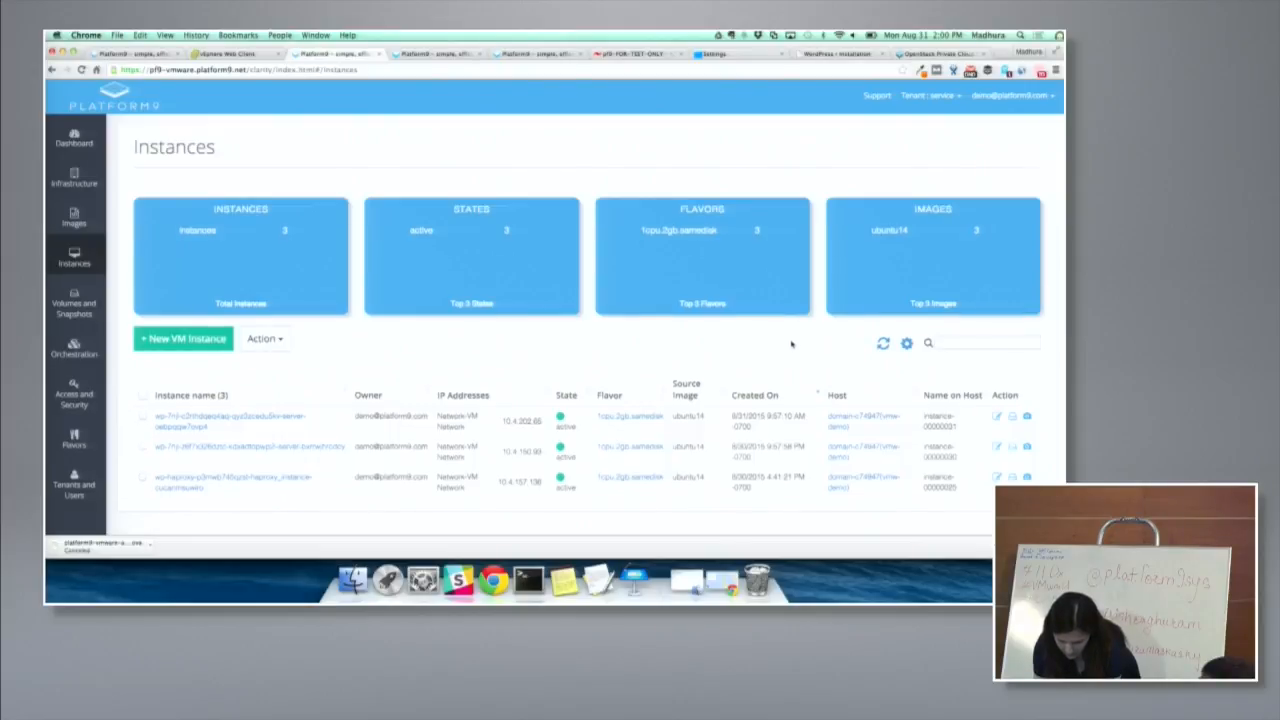
pyautogui.press('super+Tab')
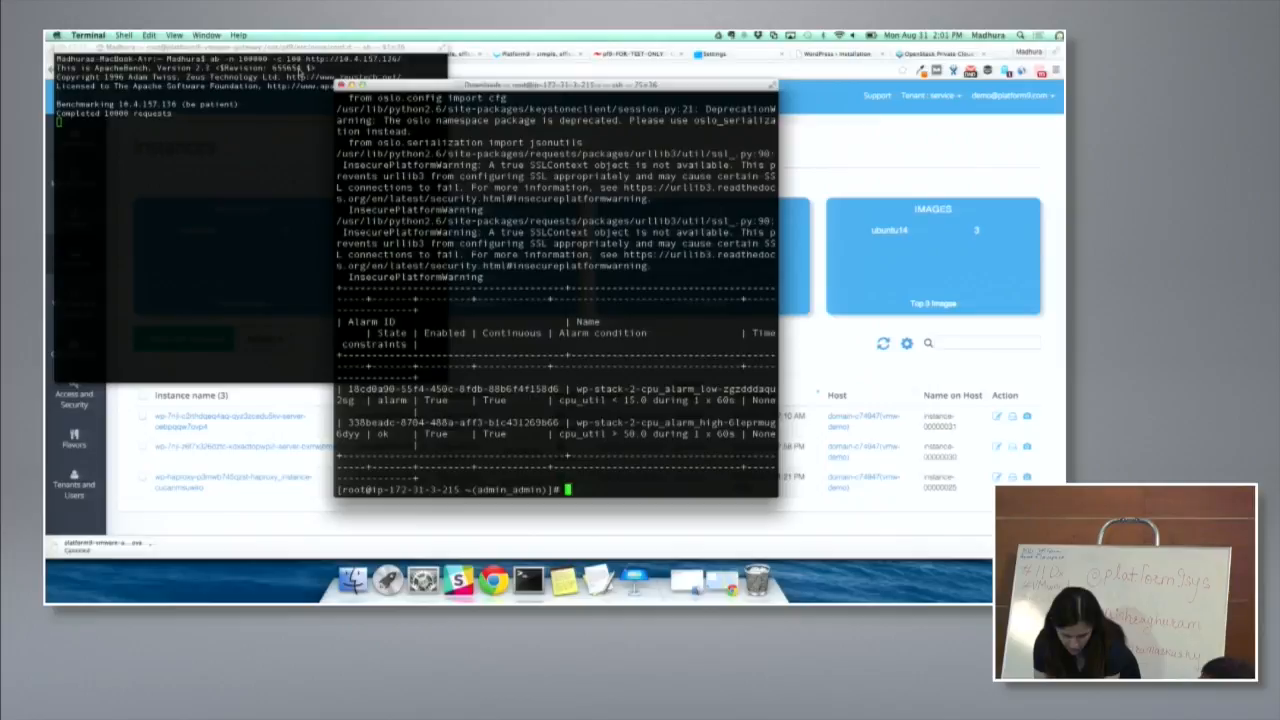
# - Check the benchmark's progress in its Terminal window and rerun ceilometer alarm-list in the remote root session
pyautogui.click(304, 73)
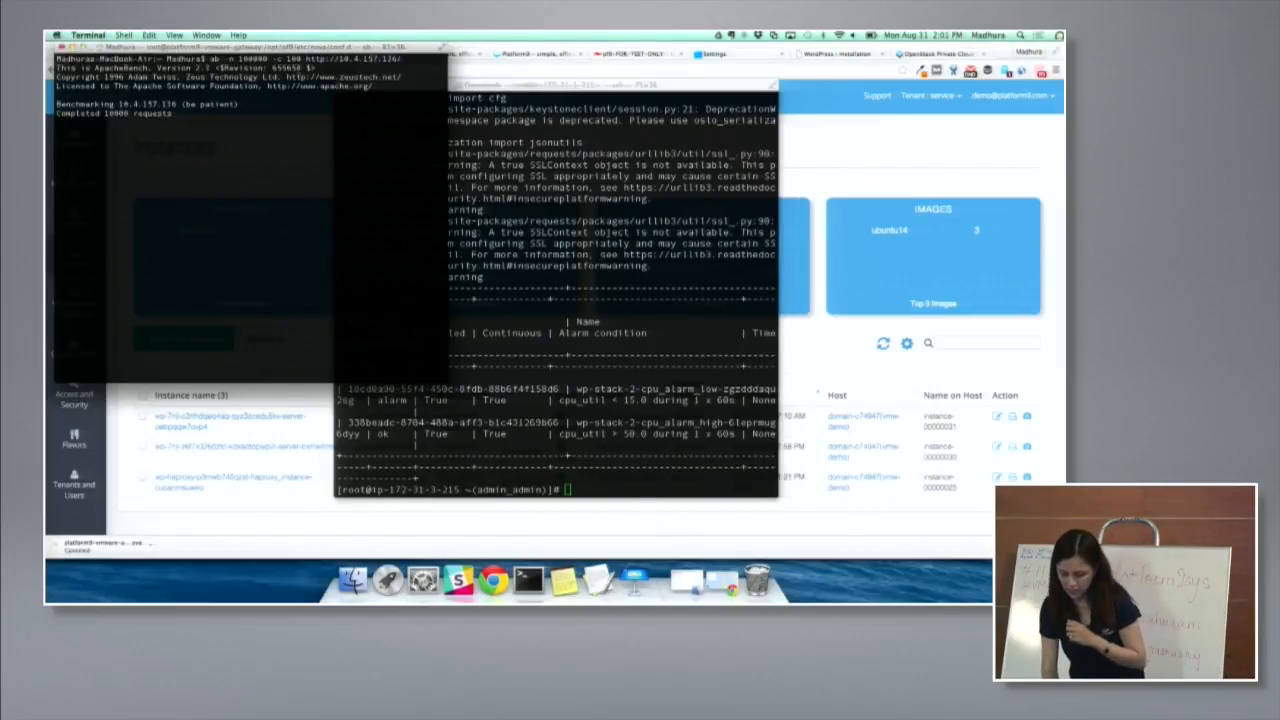
pyautogui.click(564, 357)
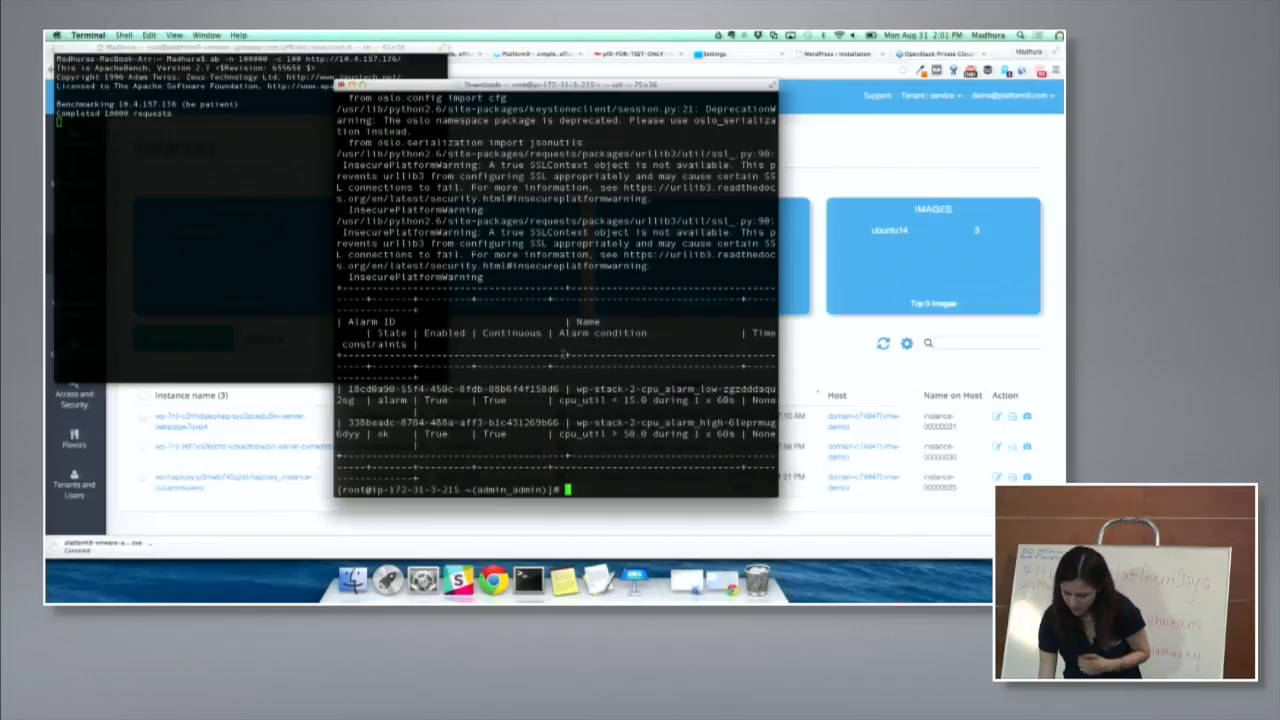
pyautogui.press('Up')
pyautogui.press('Return')
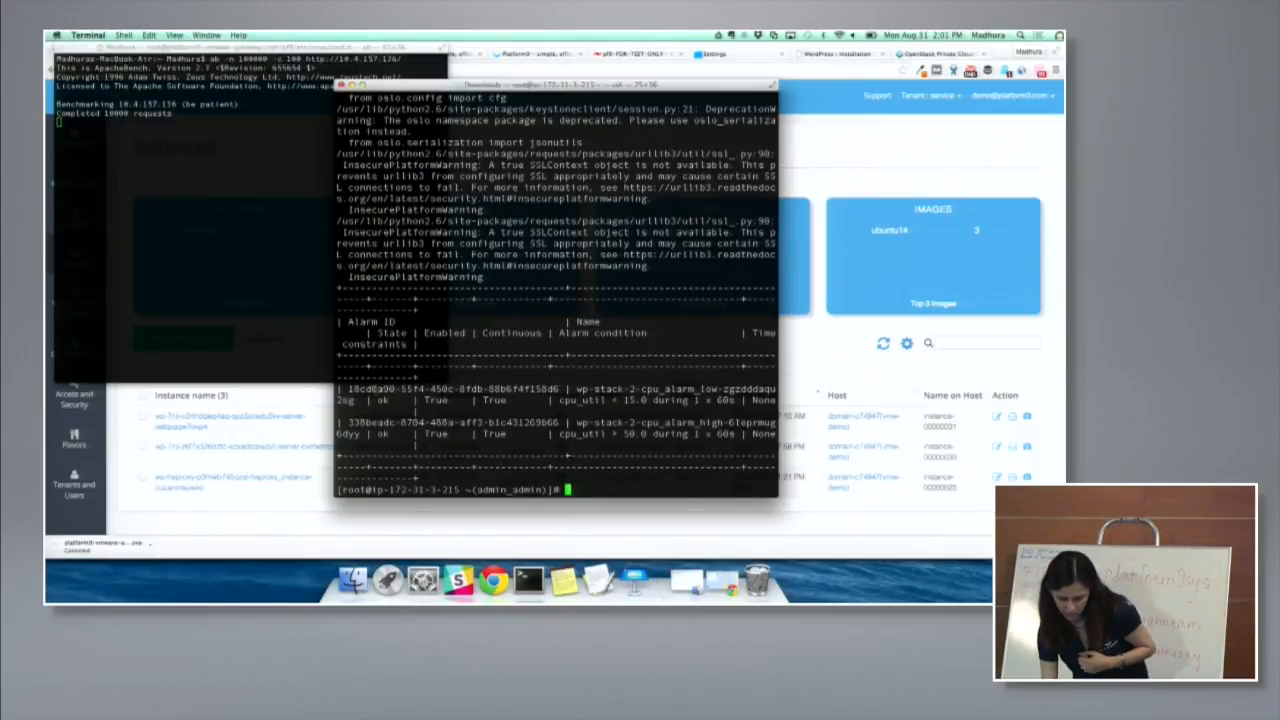
# - Check the high-CPU alarm's state, view the Instances list in Chrome, and switch back to Terminal
pyautogui.click(395, 433)
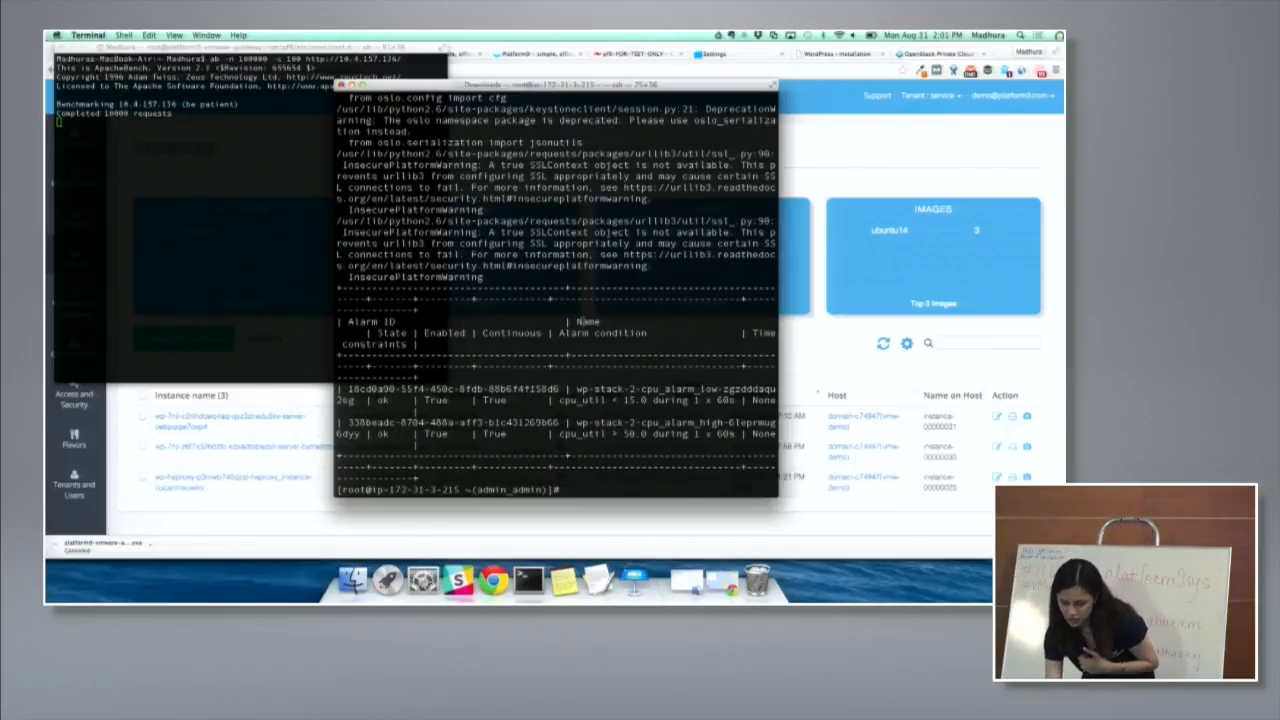
pyautogui.click(837, 348)
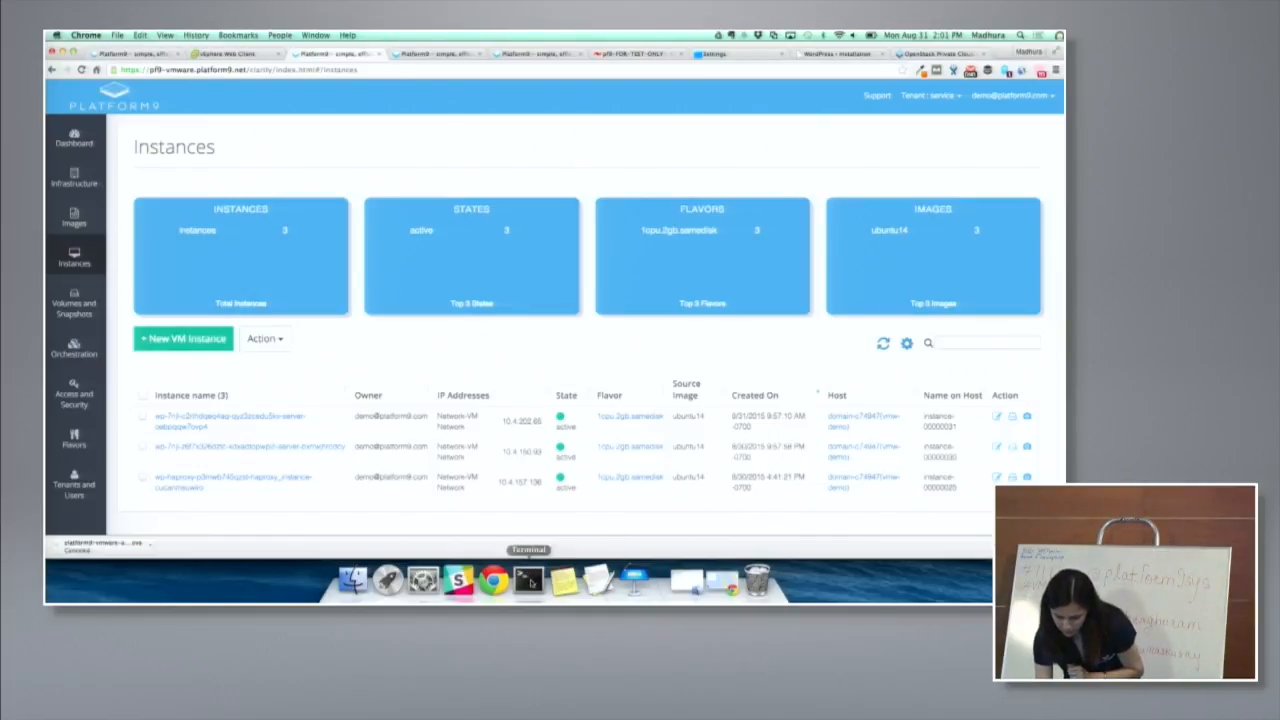
pyautogui.click(530, 580)
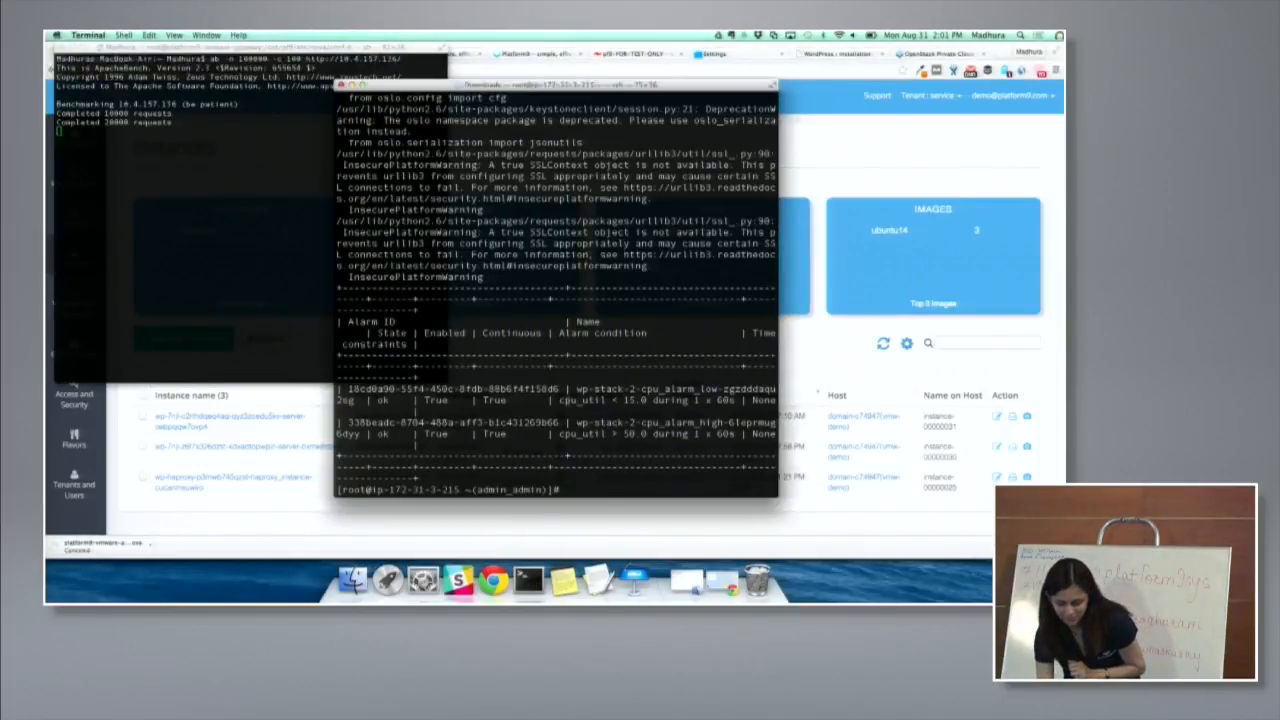